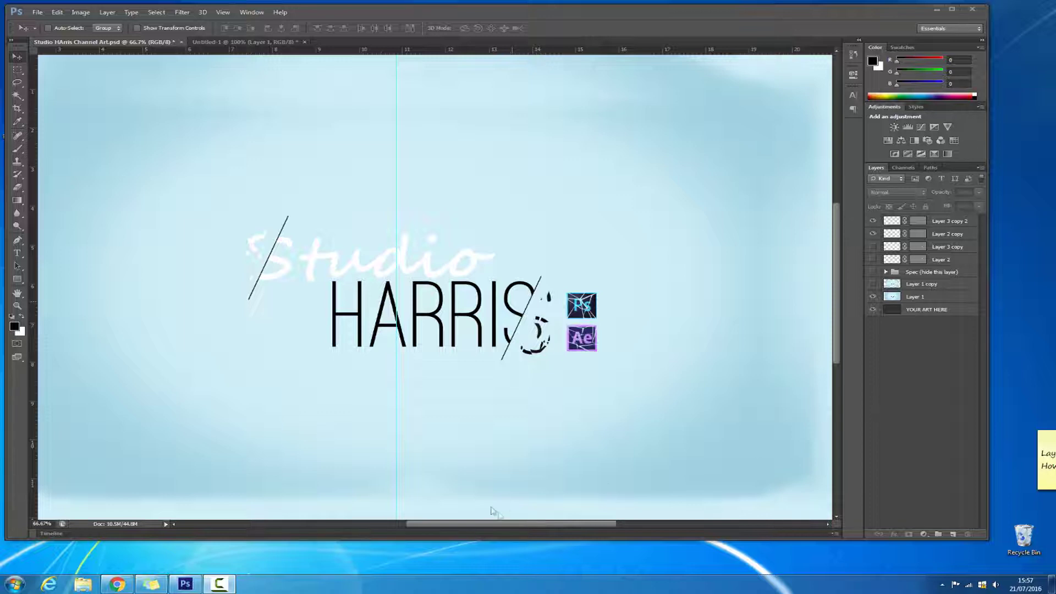
Step: Add the text HARRIS to the blank Untitled-1 document and move it to about the middle of the canvas
{"action": "left_click_drag", "start_coordinate": [518, 527], "coordinate": [536, 524]}
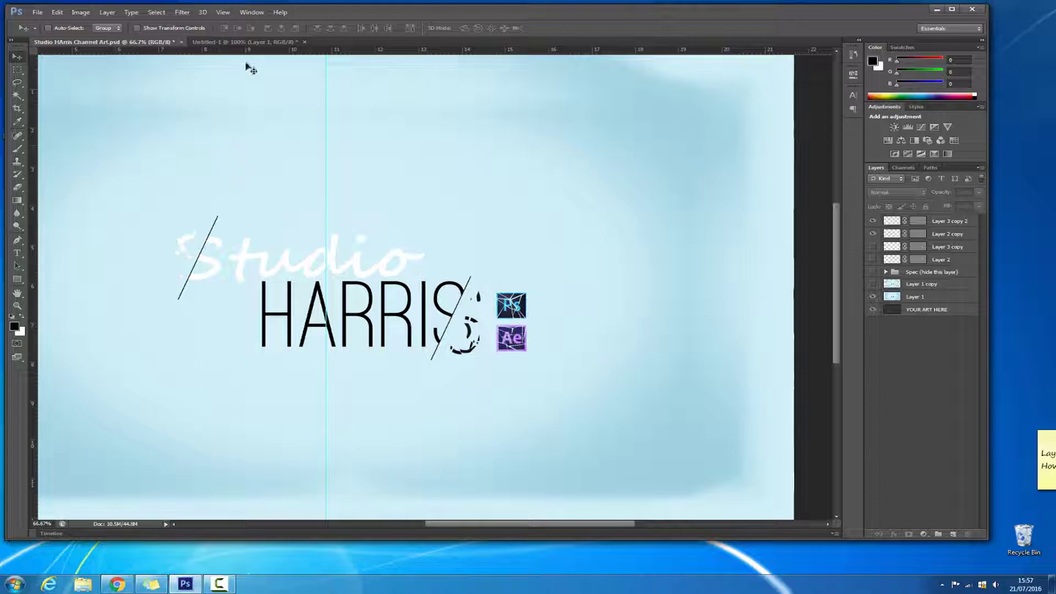
{"action": "left_click", "coordinate": [256, 43]}
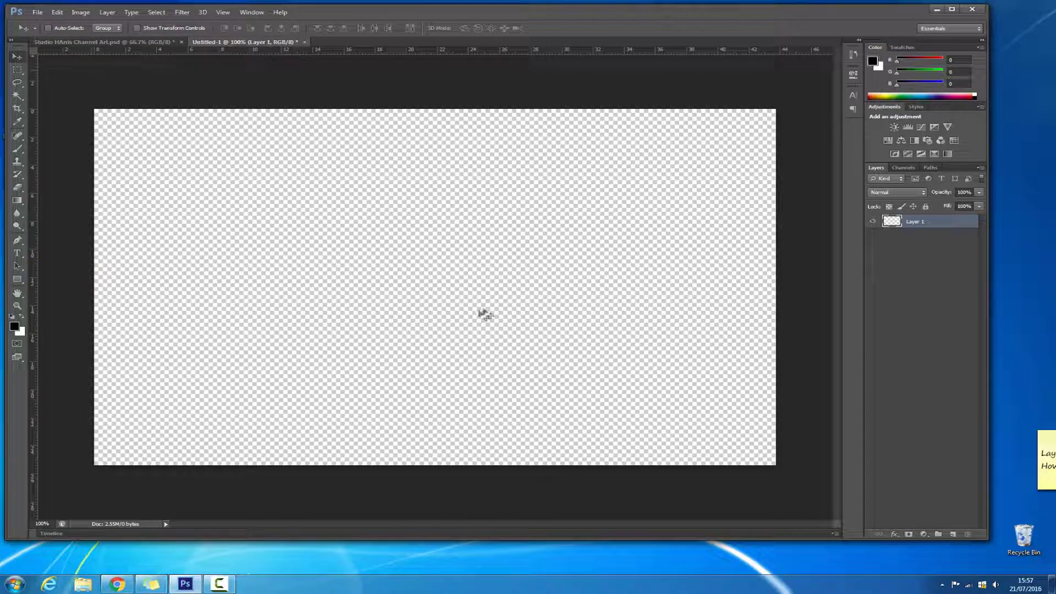
{"action": "left_click", "coordinate": [17, 254]}
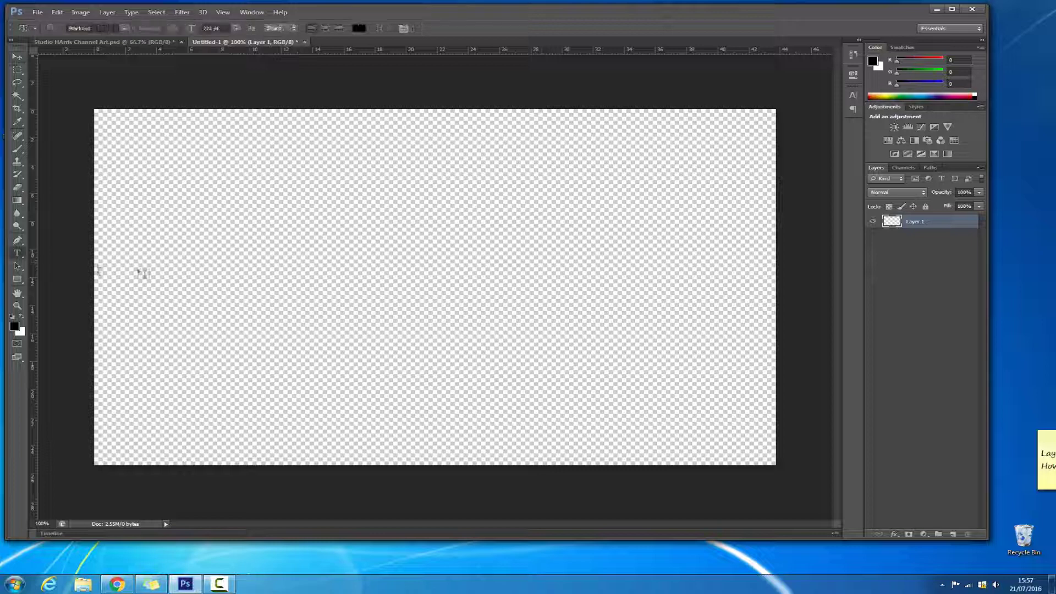
{"action": "left_click", "coordinate": [250, 273]}
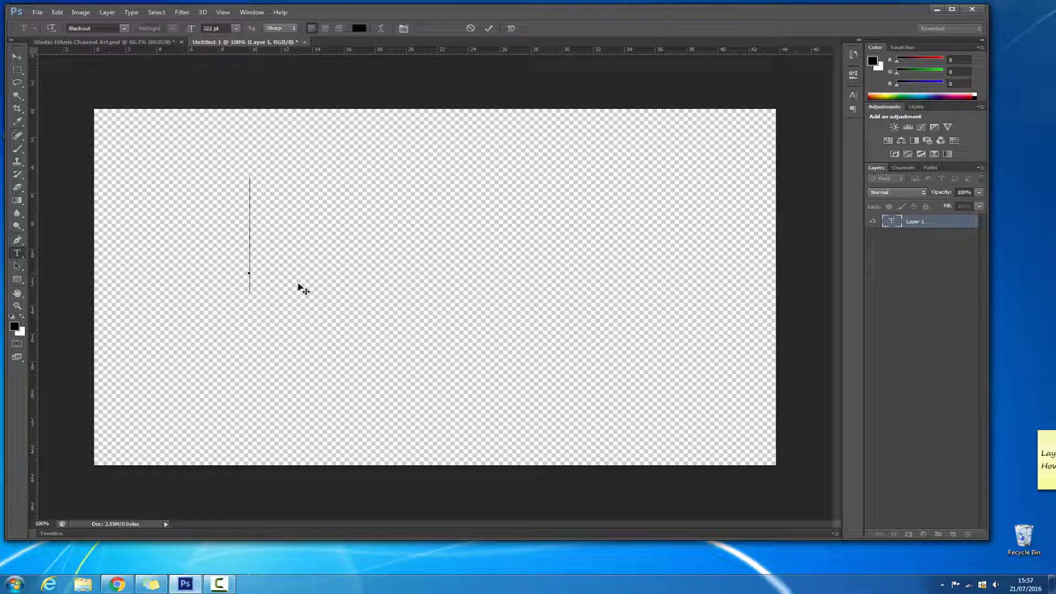
{"action": "type", "text": "HARRIS"}
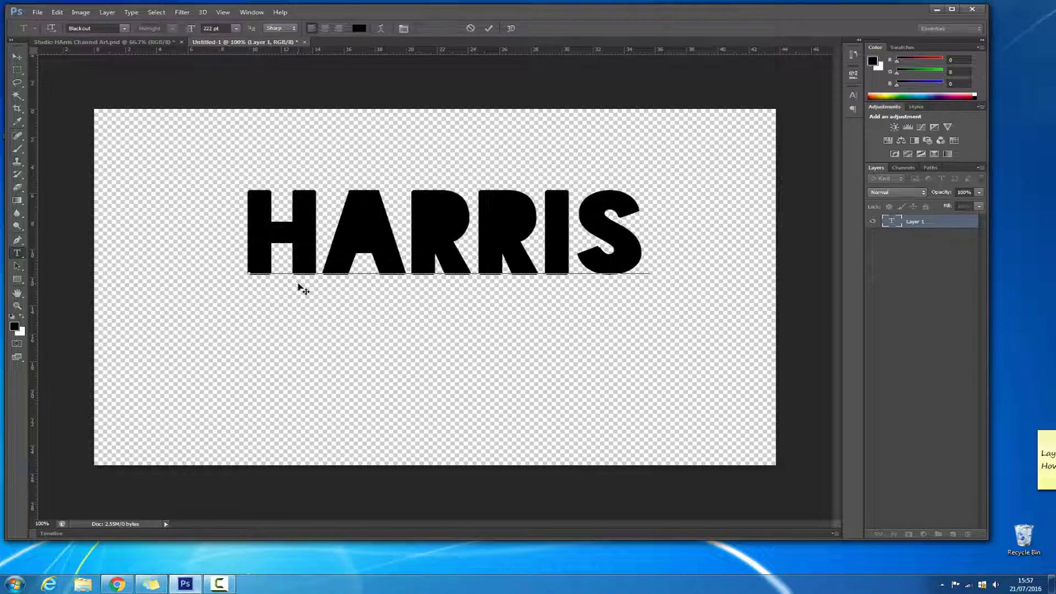
{"action": "key", "text": "ctrl+Return"}
{"action": "left_click", "coordinate": [17, 57]}
{"action": "left_click_drag", "start_coordinate": [474, 238], "coordinate": [465, 286]}
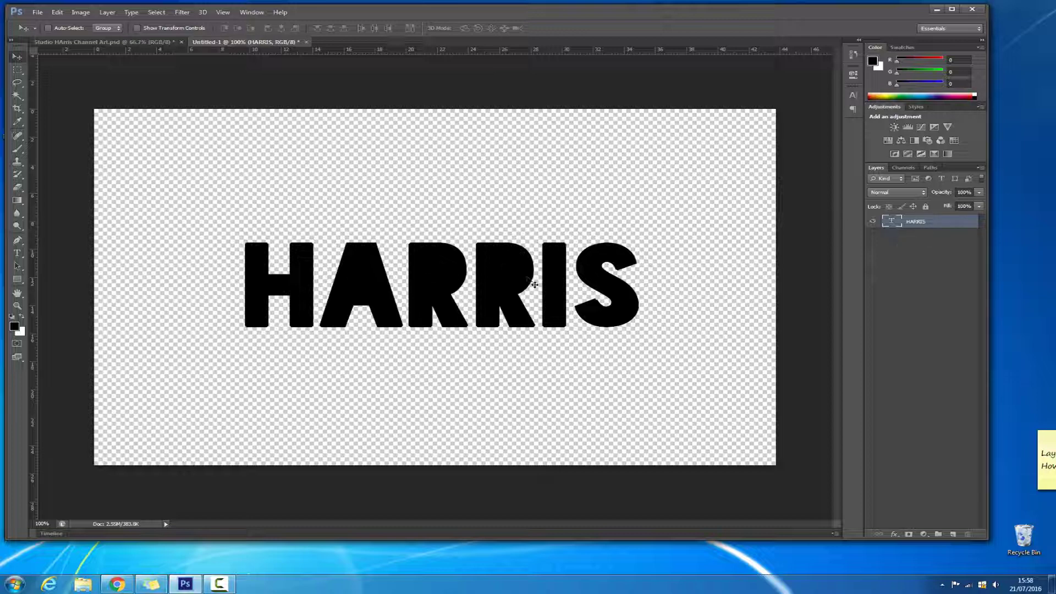
{"action": "left_click", "coordinate": [105, 42]}
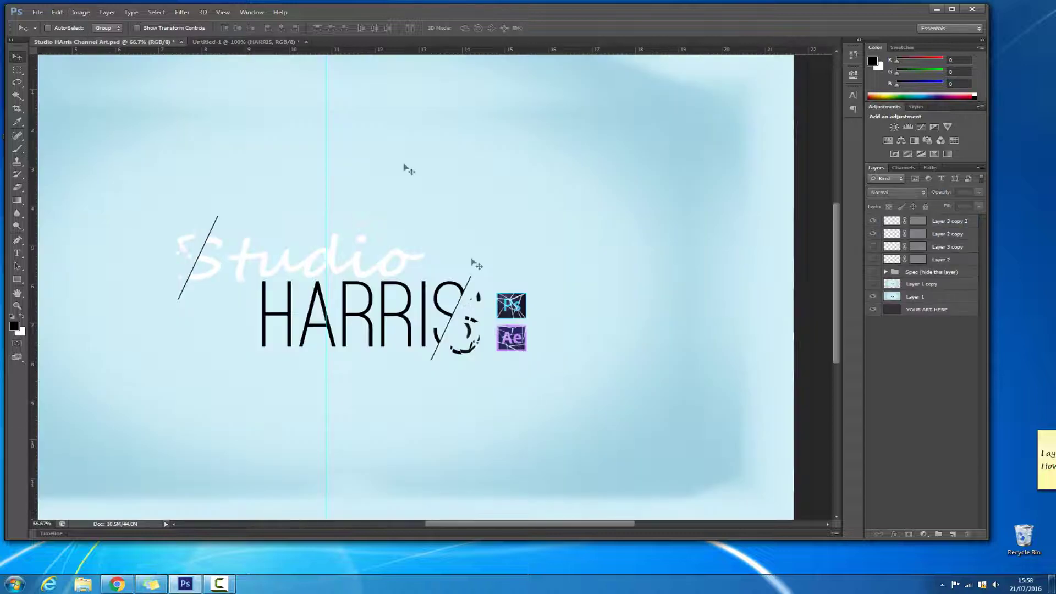
{"action": "left_click", "coordinate": [246, 42]}
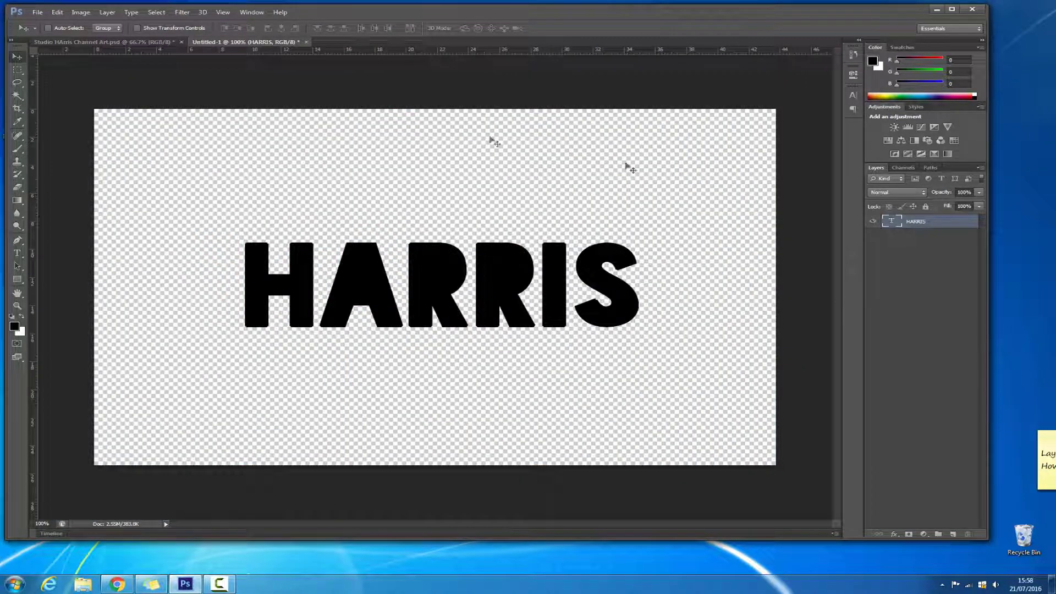
{"action": "right_click", "coordinate": [940, 224]}
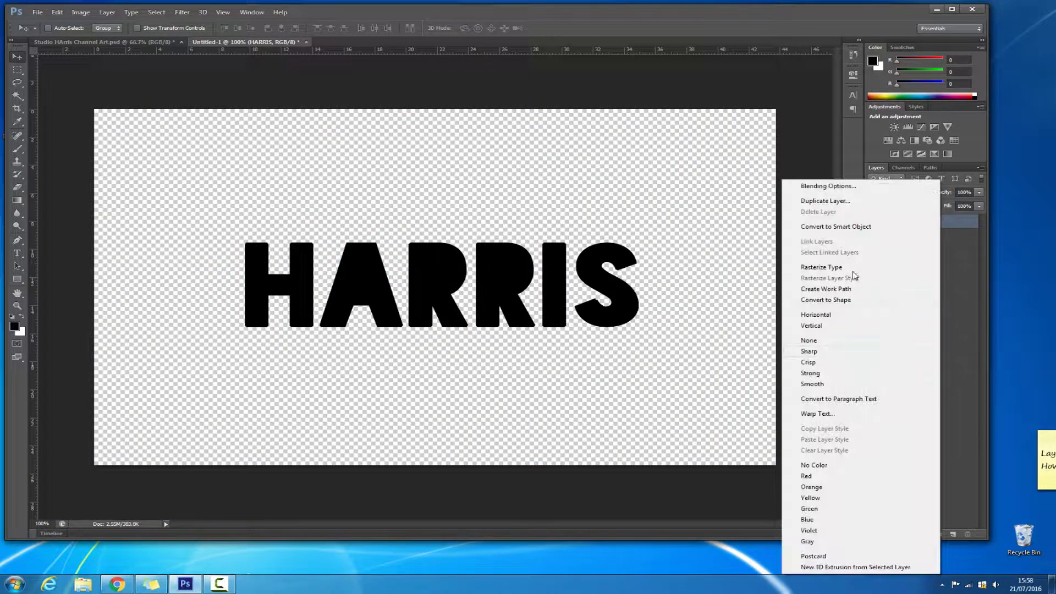
{"action": "left_click", "coordinate": [697, 247]}
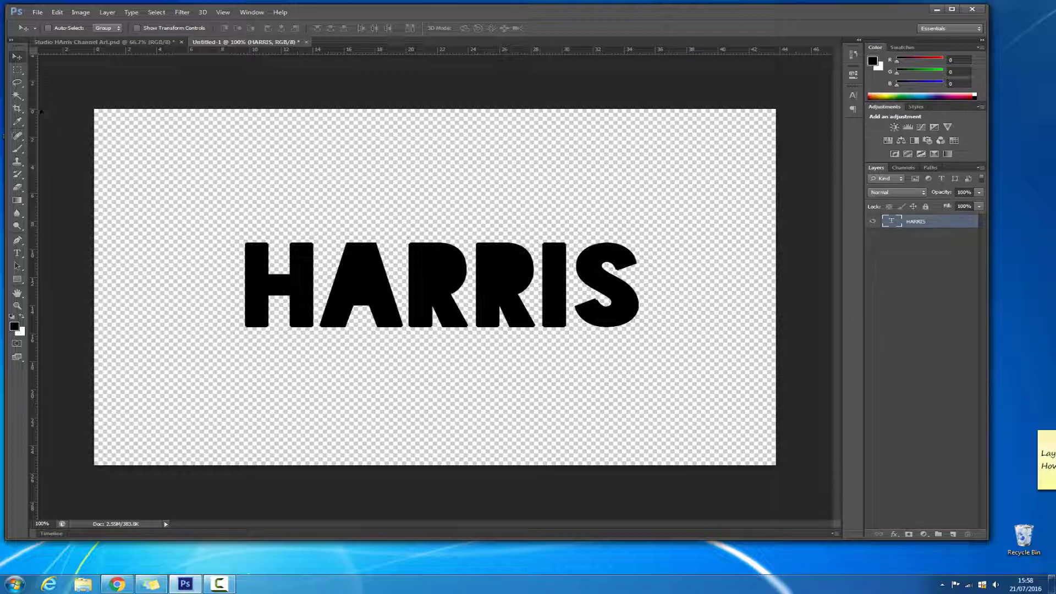
Step: Draw a closed triangular shard path with the Pen tool over the upper-left part of the H
{"action": "left_click", "coordinate": [17, 239]}
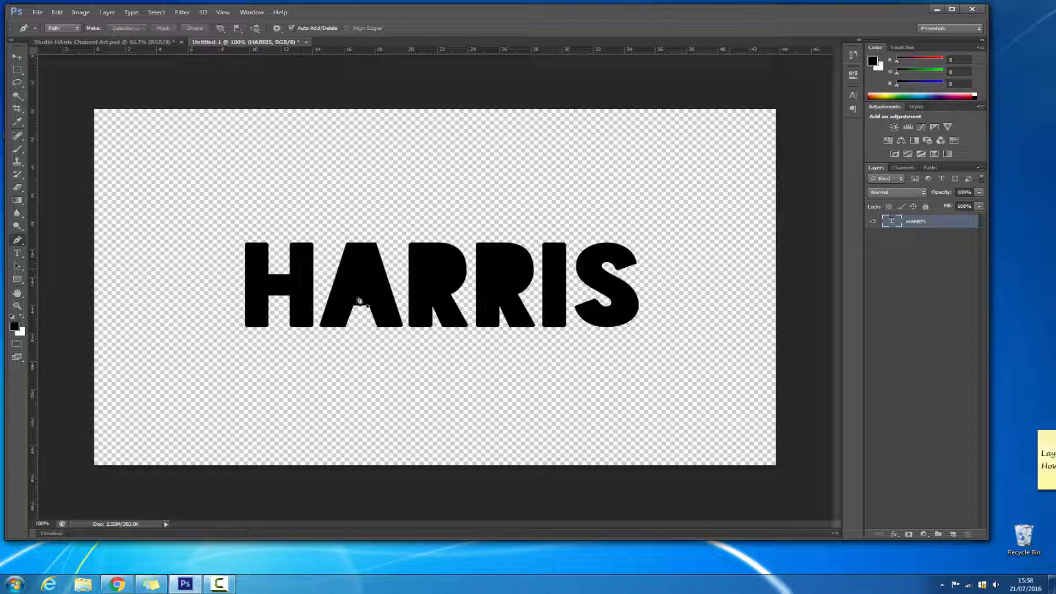
{"action": "left_click", "coordinate": [241, 241]}
{"action": "left_click", "coordinate": [241, 240]}
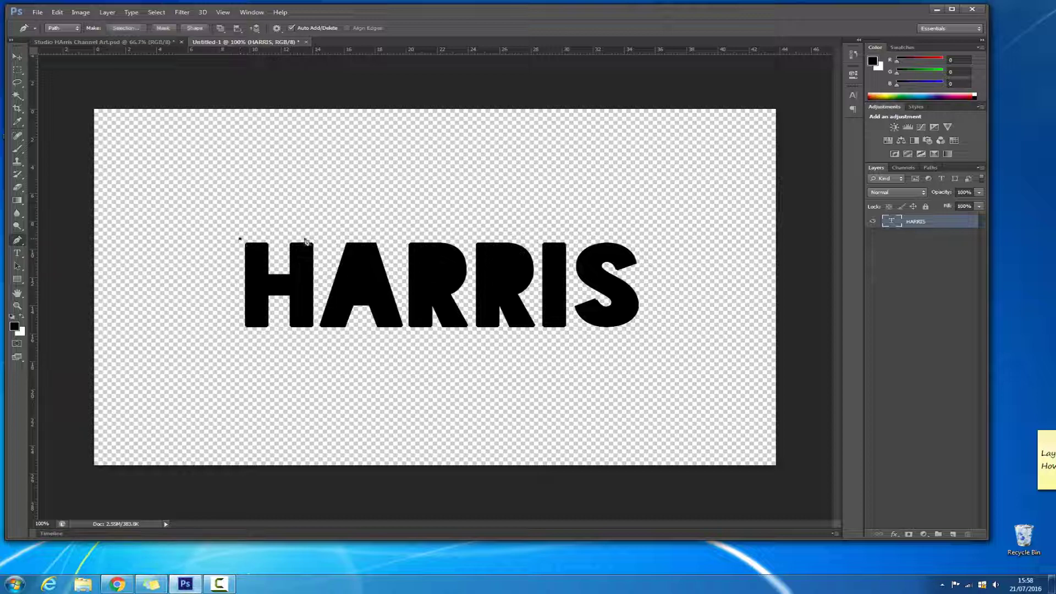
{"action": "left_click", "coordinate": [306, 237]}
{"action": "left_click", "coordinate": [241, 282]}
{"action": "left_click", "coordinate": [240, 239]}
Step: Draw two triangular shard paths over the H, one across its crossbar and one over its lower-left leg
{"action": "left_click", "coordinate": [284, 255]}
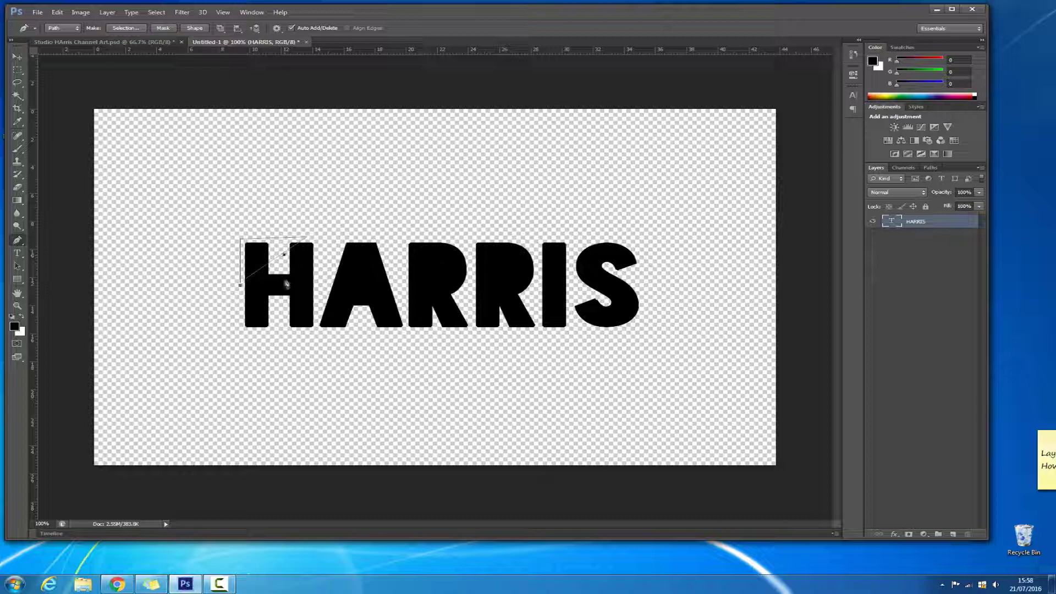
{"action": "left_click", "coordinate": [281, 305]}
{"action": "left_click", "coordinate": [240, 285]}
{"action": "left_click", "coordinate": [239, 288]}
{"action": "left_click", "coordinate": [236, 315]}
{"action": "left_click", "coordinate": [280, 306]}
{"action": "left_click", "coordinate": [238, 288]}
Step: Draw a four-sided shard path across the bottom of the H, leaving a thin gap below the previous shard
{"action": "left_click_drag", "start_coordinate": [238, 319], "coordinate": [239, 331]}
{"action": "left_click", "coordinate": [297, 300]}
{"action": "left_click", "coordinate": [238, 317]}
{"action": "left_click", "coordinate": [297, 301]}
{"action": "left_click_drag", "start_coordinate": [298, 301], "coordinate": [298, 304]}
{"action": "left_click_drag", "start_coordinate": [270, 318], "coordinate": [291, 329]}
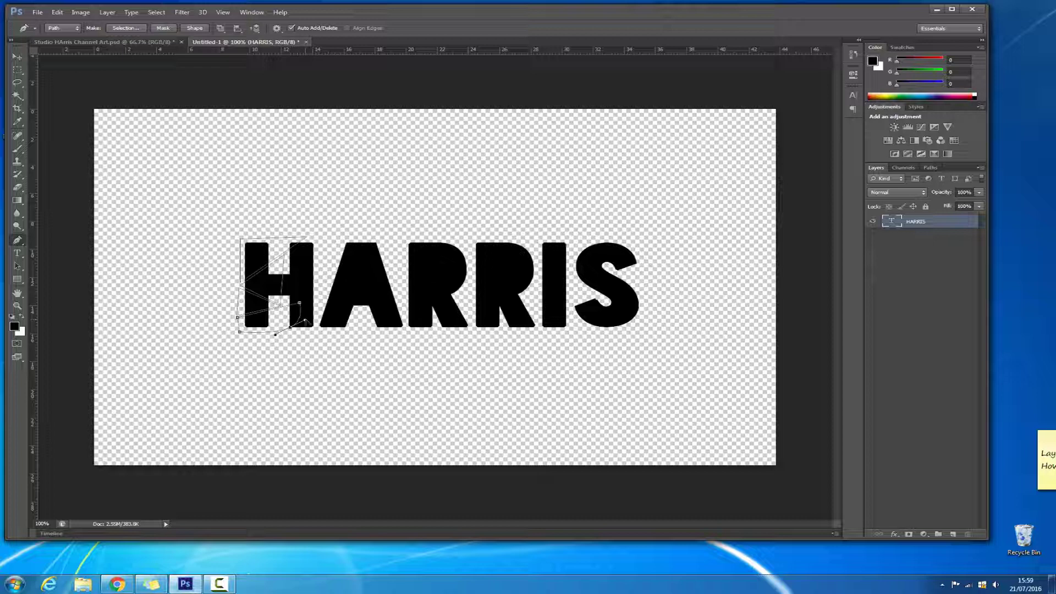
Step: Draw a closed four-sided shard path over the right stem of the H
{"action": "left_click", "coordinate": [281, 306]}
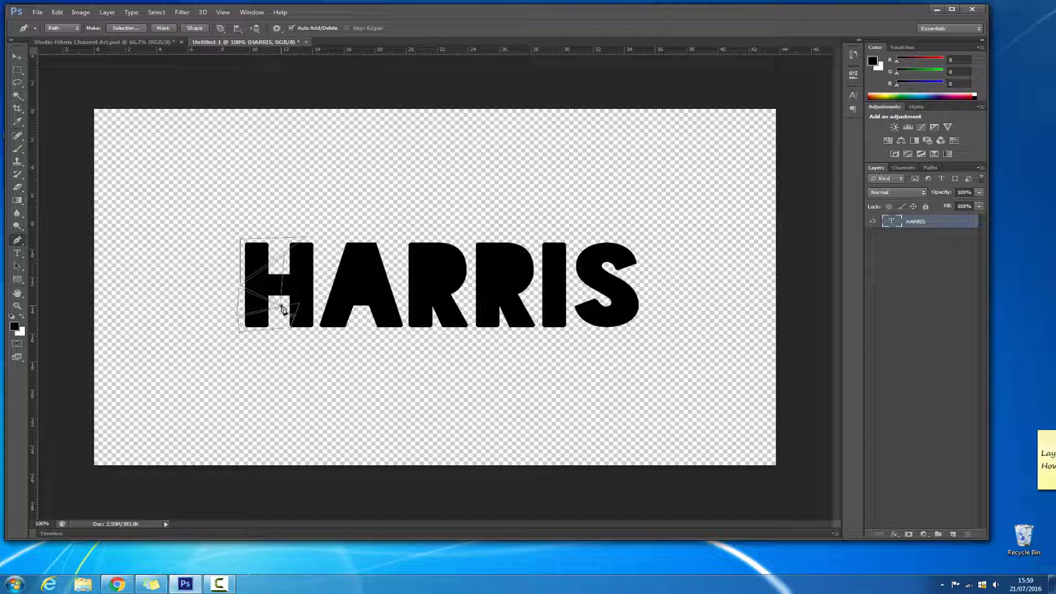
{"action": "left_click", "coordinate": [324, 297]}
{"action": "left_click", "coordinate": [318, 234]}
{"action": "left_click", "coordinate": [285, 254]}
{"action": "left_click", "coordinate": [281, 306]}
Step: Draw two triangular shard paths over the left side of the A, one at its top and one at its base
{"action": "left_click", "coordinate": [319, 235]}
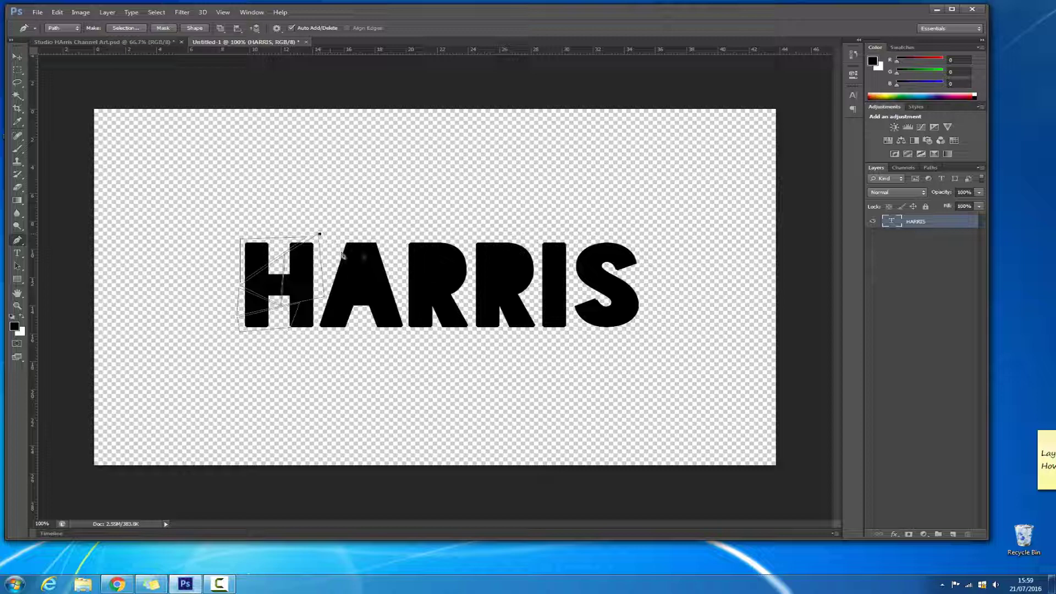
{"action": "left_click", "coordinate": [404, 236]}
{"action": "left_click", "coordinate": [324, 277]}
{"action": "left_click", "coordinate": [320, 235]}
{"action": "left_click", "coordinate": [330, 329]}
{"action": "left_click", "coordinate": [378, 329]}
{"action": "left_click", "coordinate": [325, 281]}
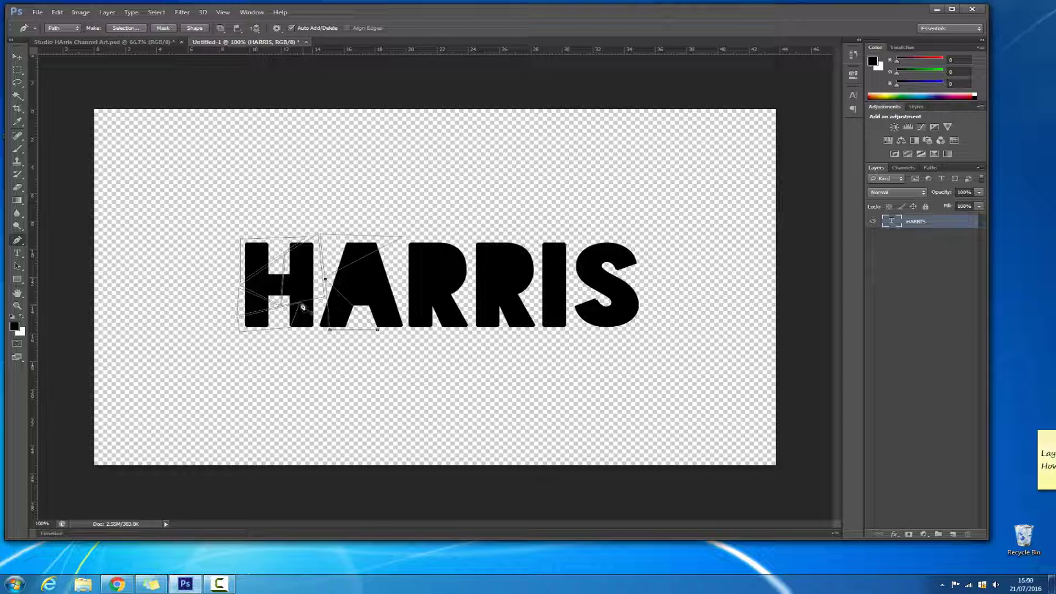
Step: Draw a small closed shard path over the foot of the H's right stem, reaching to the base of the A
{"action": "left_click", "coordinate": [300, 302]}
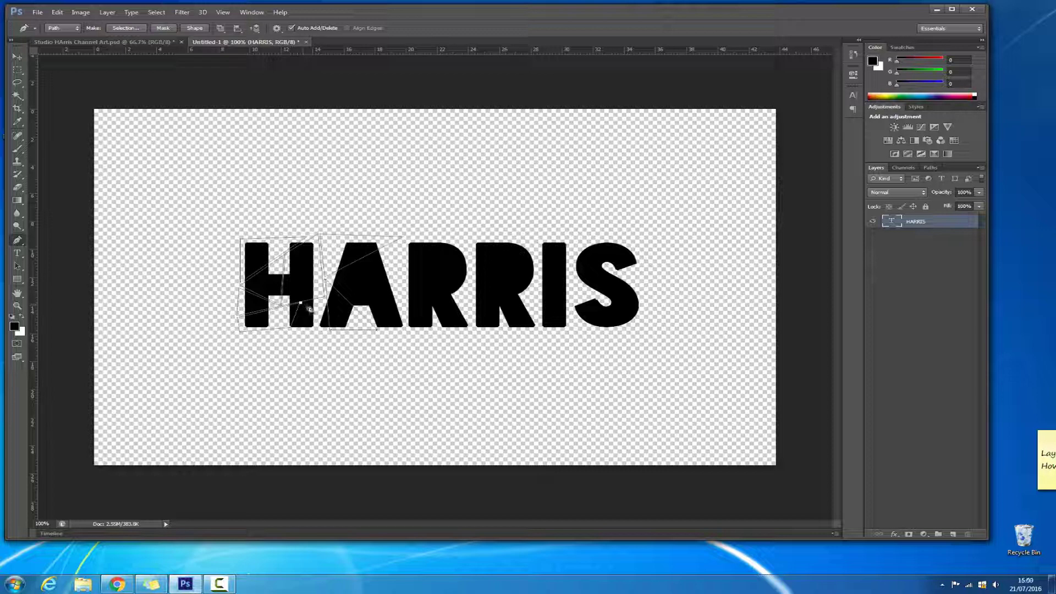
{"action": "left_click", "coordinate": [328, 330]}
{"action": "left_click", "coordinate": [292, 329]}
{"action": "left_click", "coordinate": [300, 303]}
Step: Draw a shard path through the centre of the A and another from the A to the top of the first R
{"action": "left_click", "coordinate": [361, 313]}
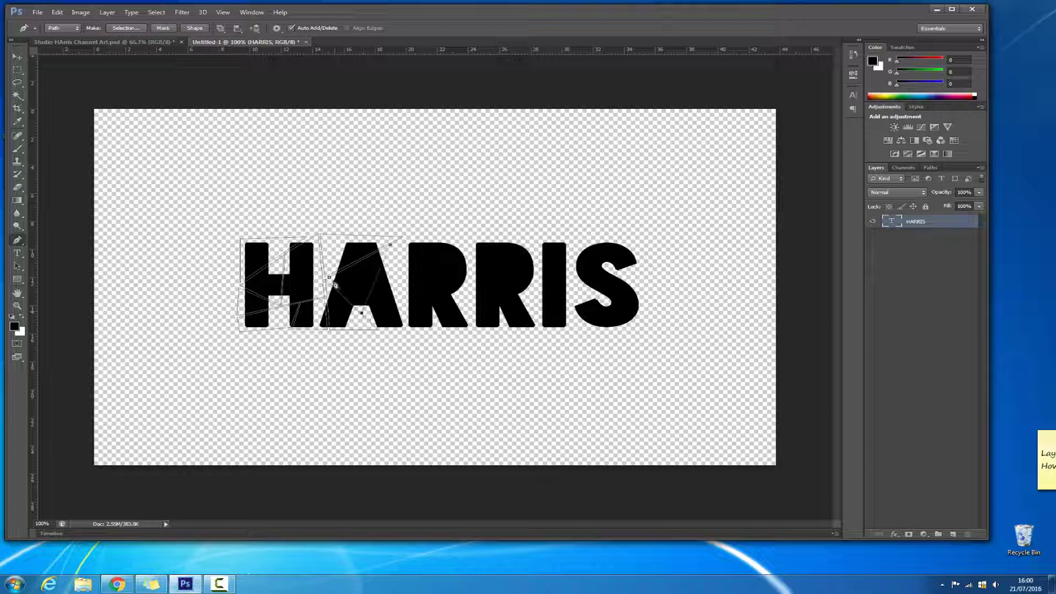
{"action": "left_click", "coordinate": [329, 278]}
{"action": "left_click", "coordinate": [405, 237]}
{"action": "left_click", "coordinate": [461, 240]}
{"action": "left_click", "coordinate": [380, 286]}
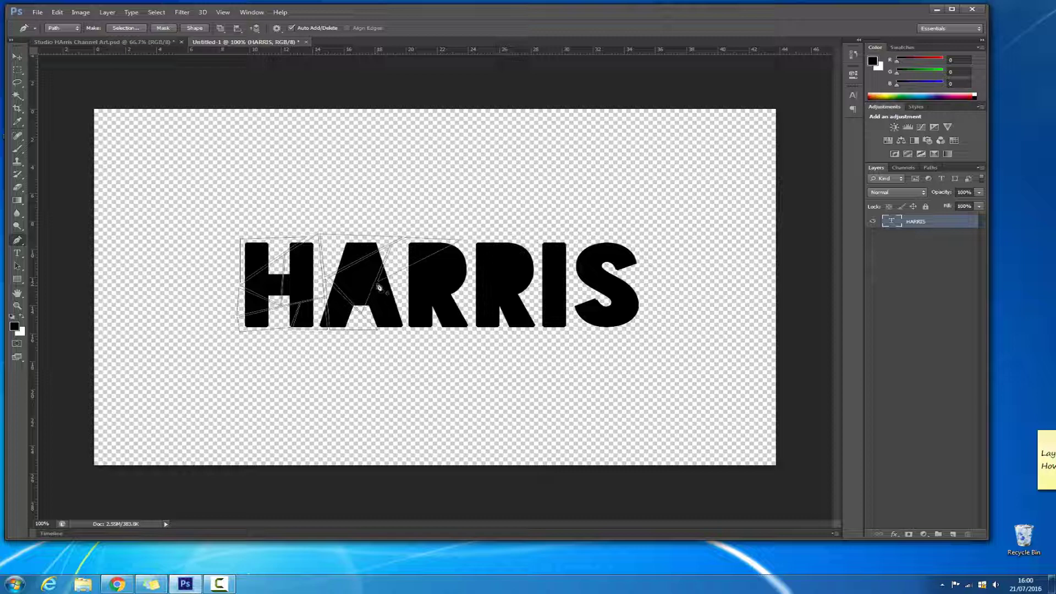
Step: Draw a closed four-sided shard path over the right leg of the A
{"action": "left_click", "coordinate": [377, 283]}
{"action": "left_click", "coordinate": [363, 312]}
{"action": "left_click", "coordinate": [382, 330]}
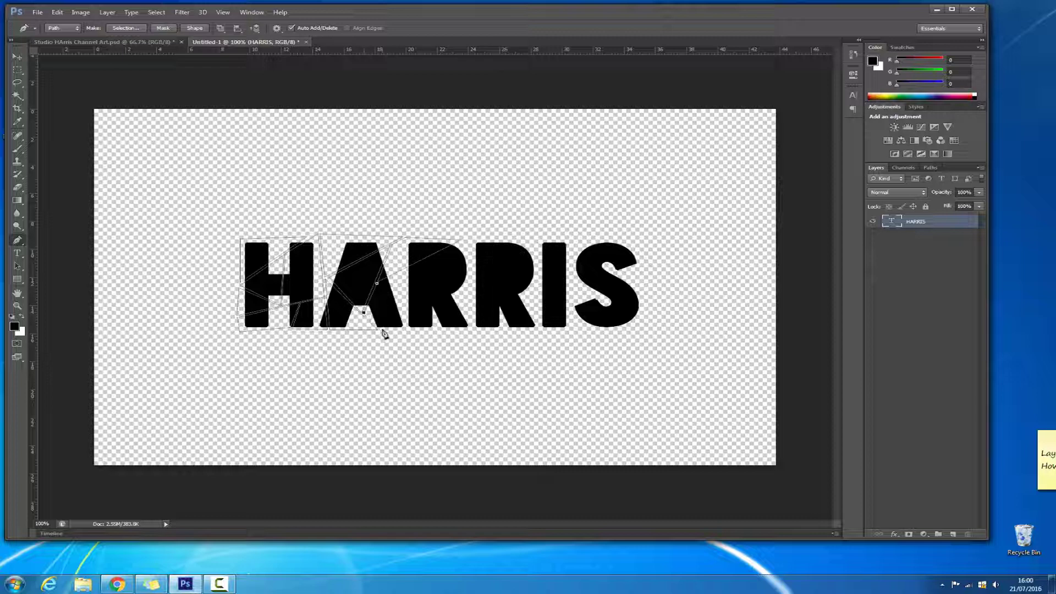
{"action": "left_click", "coordinate": [419, 329]}
{"action": "left_click", "coordinate": [377, 284]}
Step: Draw two triangular shard paths from the A's right side, one over the first R's bowl and one towards its lower stem
{"action": "left_click", "coordinate": [381, 283]}
{"action": "left_click", "coordinate": [465, 240]}
{"action": "left_click", "coordinate": [472, 288]}
{"action": "left_click", "coordinate": [381, 283]}
{"action": "left_click", "coordinate": [381, 285]}
{"action": "left_click", "coordinate": [424, 329]}
{"action": "left_click", "coordinate": [418, 287]}
{"action": "left_click", "coordinate": [380, 285]}
Step: Draw two triangular shard paths over the lower half of the first R, extending into the lower part of the second R
{"action": "left_click", "coordinate": [421, 288]}
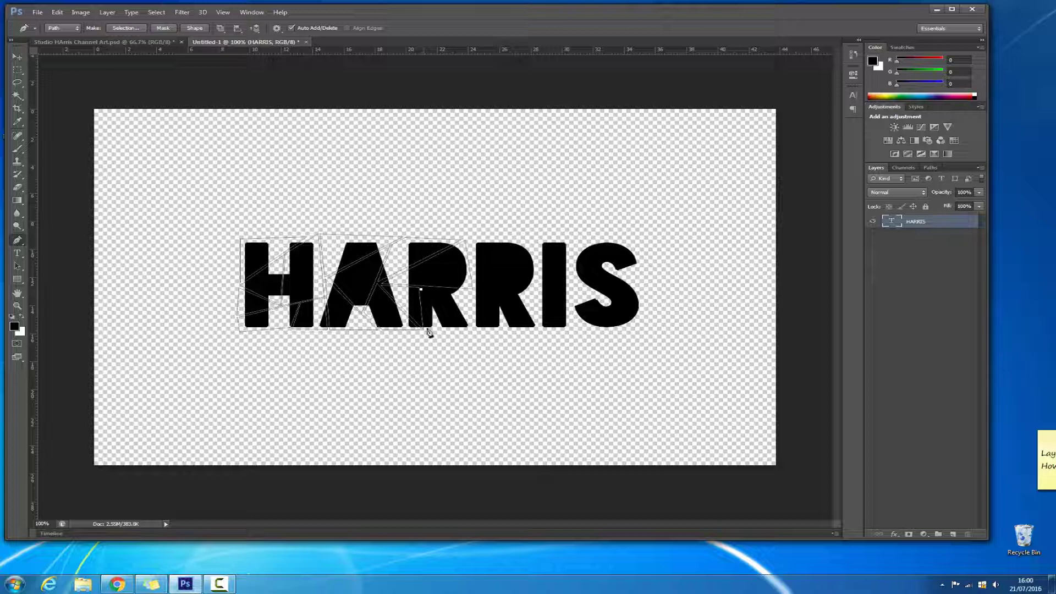
{"action": "left_click", "coordinate": [427, 329]}
{"action": "left_click", "coordinate": [494, 288]}
{"action": "left_click_drag", "start_coordinate": [494, 288], "coordinate": [495, 293]}
{"action": "left_click", "coordinate": [422, 289]}
{"action": "left_click", "coordinate": [504, 291]}
{"action": "left_click", "coordinate": [432, 329]}
{"action": "left_click", "coordinate": [546, 330]}
{"action": "left_click", "coordinate": [504, 292]}
Step: Draw narrow shard paths over the second R's leg and across its middle
{"action": "left_click", "coordinate": [510, 289]}
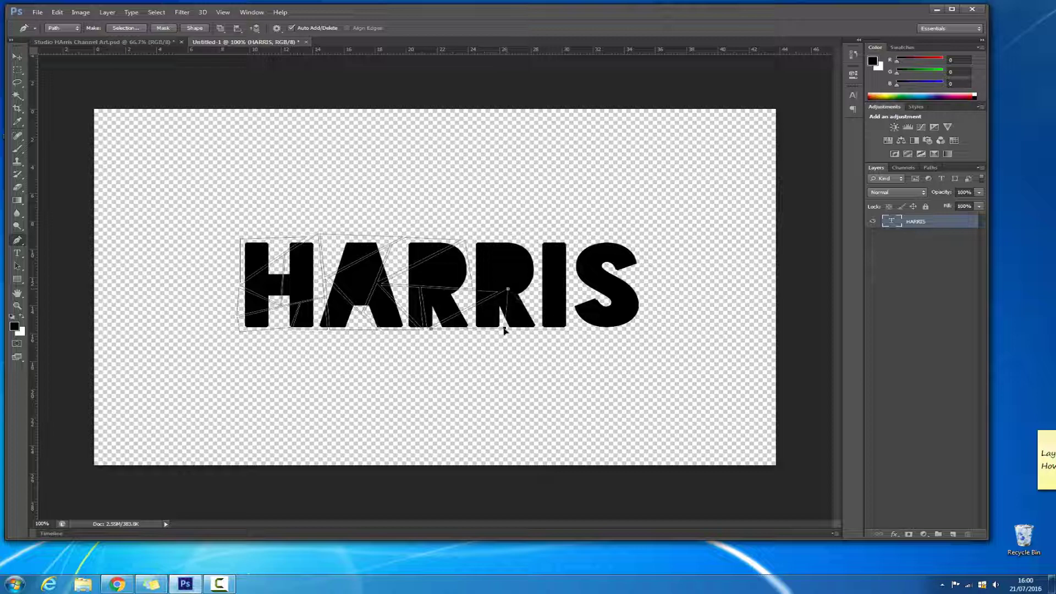
{"action": "left_click", "coordinate": [511, 328]}
{"action": "left_click", "coordinate": [534, 273]}
{"action": "left_click", "coordinate": [510, 329]}
{"action": "left_click", "coordinate": [476, 287]}
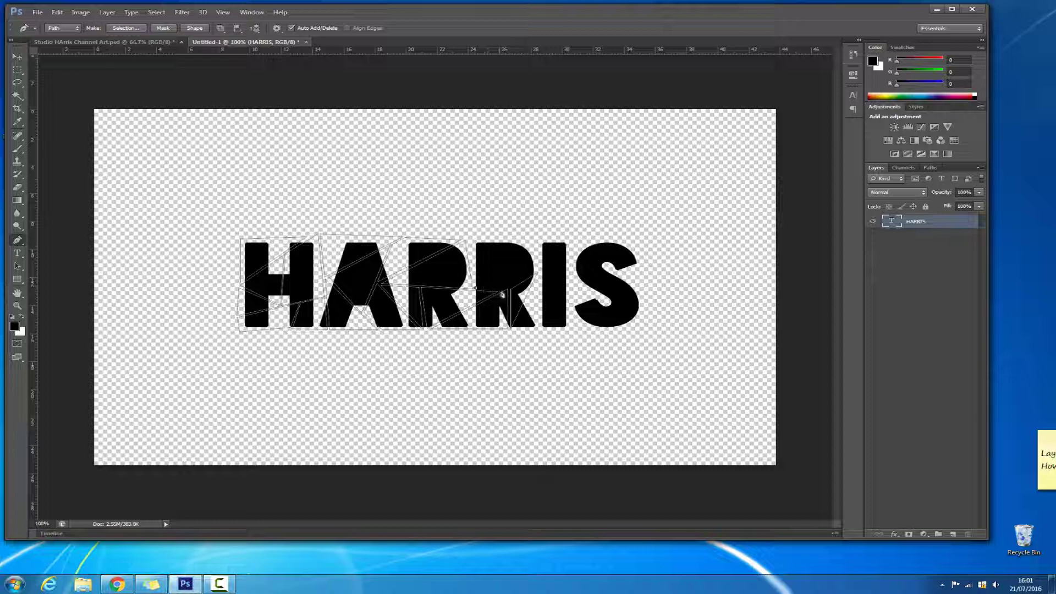
{"action": "left_click", "coordinate": [498, 291]}
{"action": "left_click", "coordinate": [533, 273]}
{"action": "left_click", "coordinate": [475, 285]}
Step: Draw two long shard paths across the tops of the second R, the I and the S
{"action": "left_click", "coordinate": [467, 238]}
{"action": "left_click", "coordinate": [583, 258]}
{"action": "left_click", "coordinate": [476, 284]}
{"action": "left_click", "coordinate": [504, 241]}
{"action": "left_click", "coordinate": [639, 241]}
{"action": "left_click", "coordinate": [639, 263]}
{"action": "left_click", "coordinate": [504, 242]}
Step: Draw a narrow triangular shard path from the S into the I and a four-sided shard across the S's middle
{"action": "left_click", "coordinate": [639, 266]}
{"action": "left_click", "coordinate": [588, 260]}
{"action": "left_click", "coordinate": [539, 271]}
{"action": "left_click", "coordinate": [640, 266]}
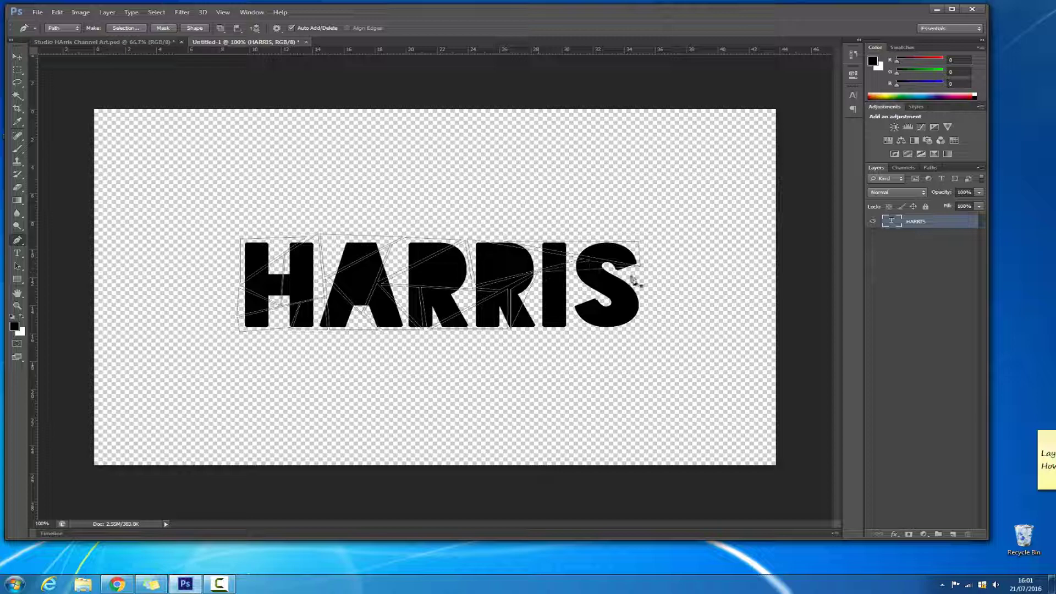
{"action": "left_click", "coordinate": [640, 271]}
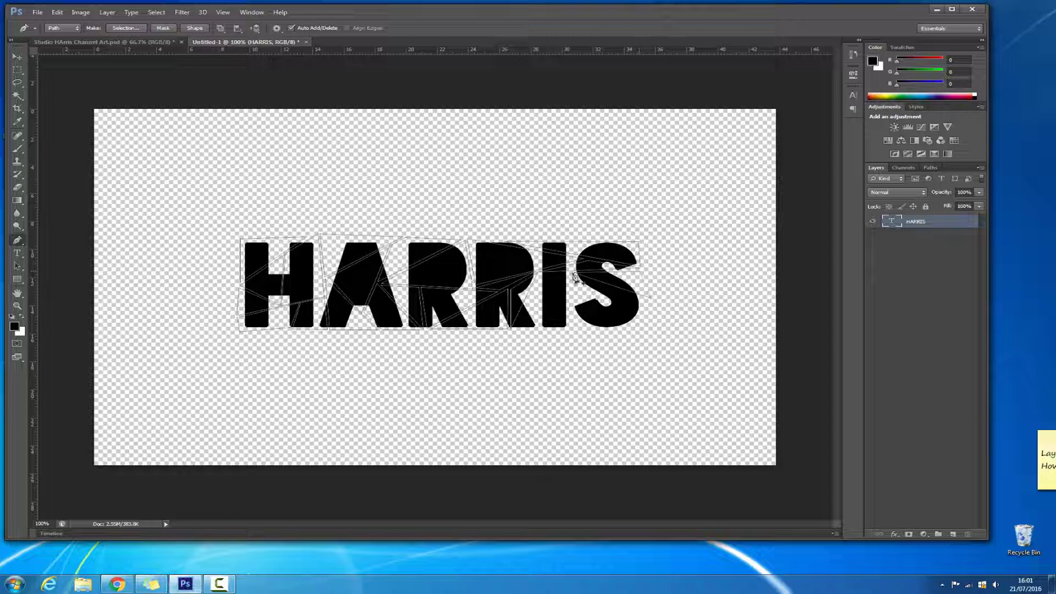
{"action": "left_click", "coordinate": [650, 299]}
{"action": "left_click", "coordinate": [565, 301]}
{"action": "left_click_drag", "start_coordinate": [571, 300], "coordinate": [548, 300]}
{"action": "left_click", "coordinate": [570, 274]}
Step: Draw shard paths over the lower part of the I and across the bottom of the S to finish covering the word
{"action": "left_click", "coordinate": [516, 327]}
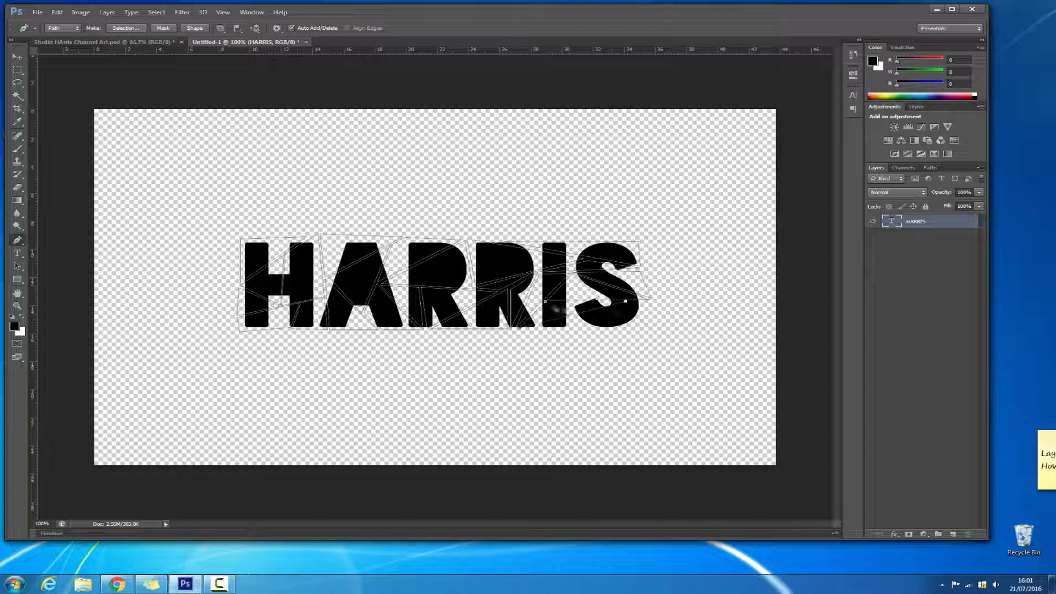
{"action": "left_click", "coordinate": [540, 327]}
{"action": "left_click", "coordinate": [630, 301]}
{"action": "left_click", "coordinate": [653, 302]}
{"action": "left_click", "coordinate": [650, 330]}
{"action": "left_click", "coordinate": [540, 327]}
{"action": "left_click", "coordinate": [631, 303]}
Step: Create a vector mask on the HARRIS text layer from the shard paths
{"action": "right_click", "coordinate": [325, 248]}
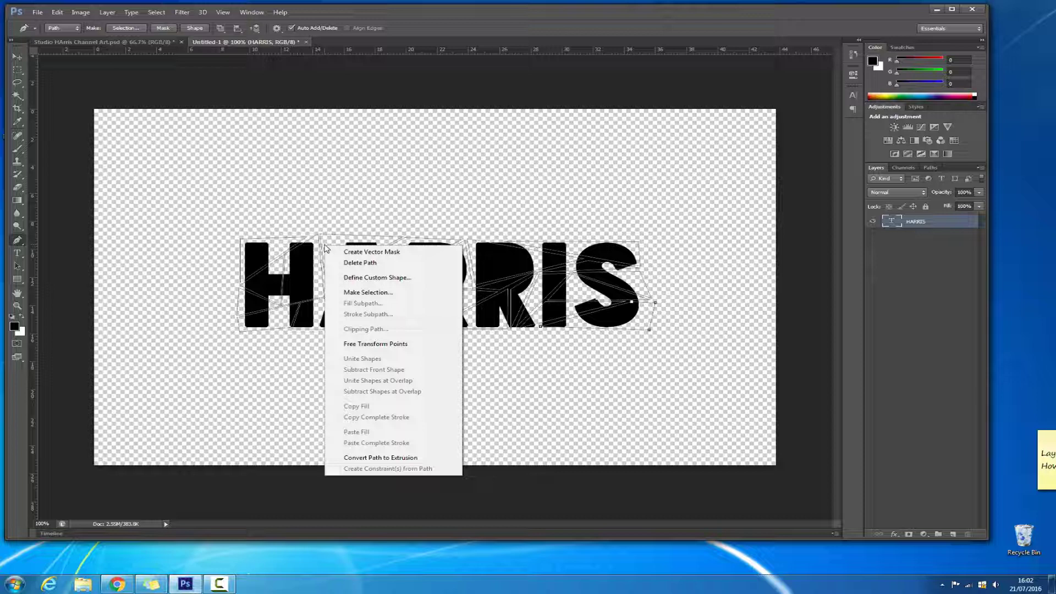
{"action": "left_click", "coordinate": [270, 244]}
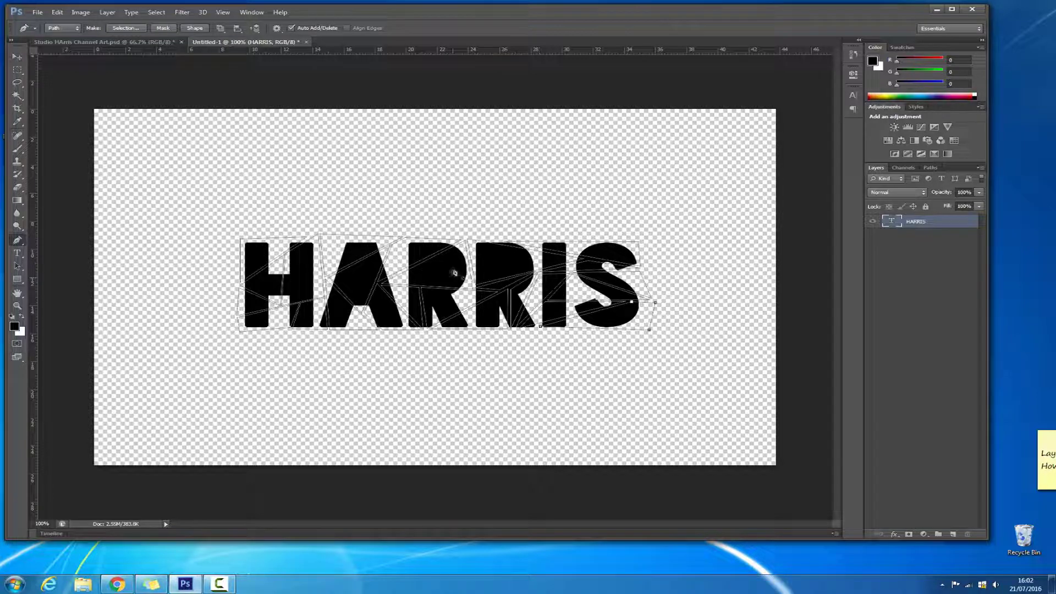
{"action": "right_click", "coordinate": [447, 272]}
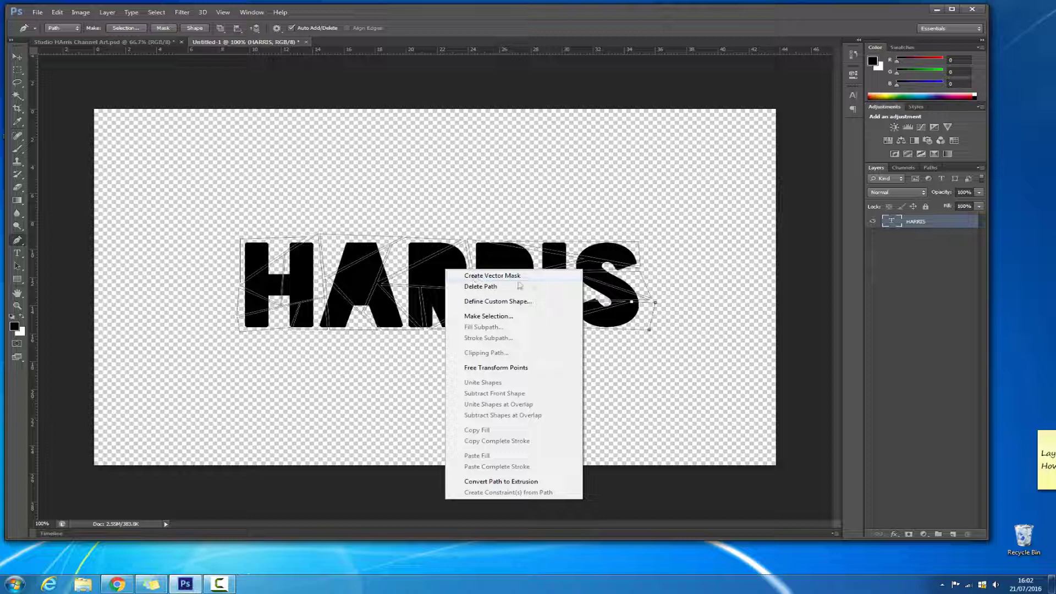
{"action": "left_click", "coordinate": [548, 278]}
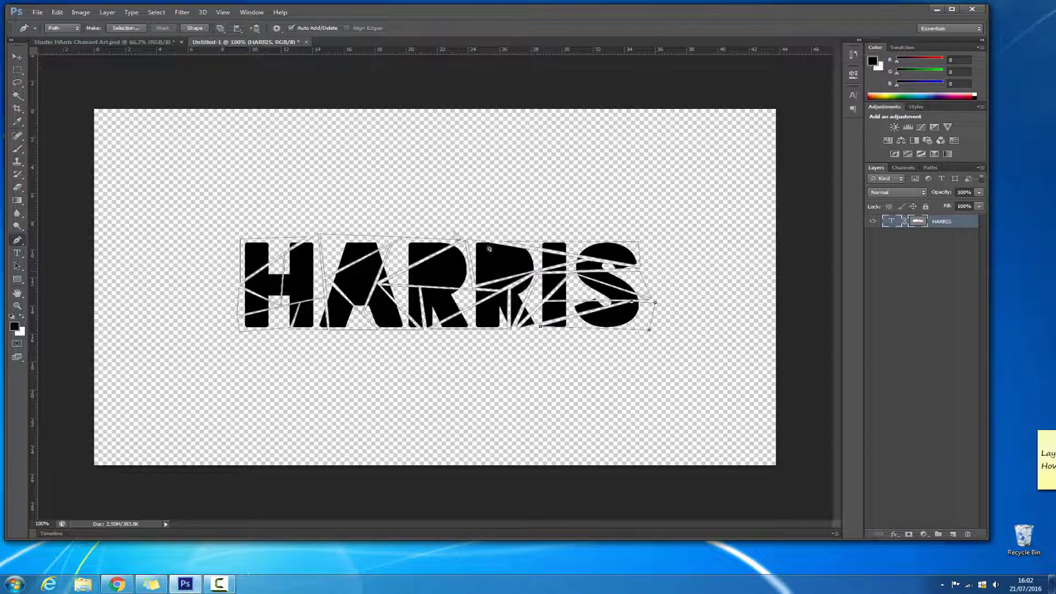
{"action": "left_click", "coordinate": [19, 57]}
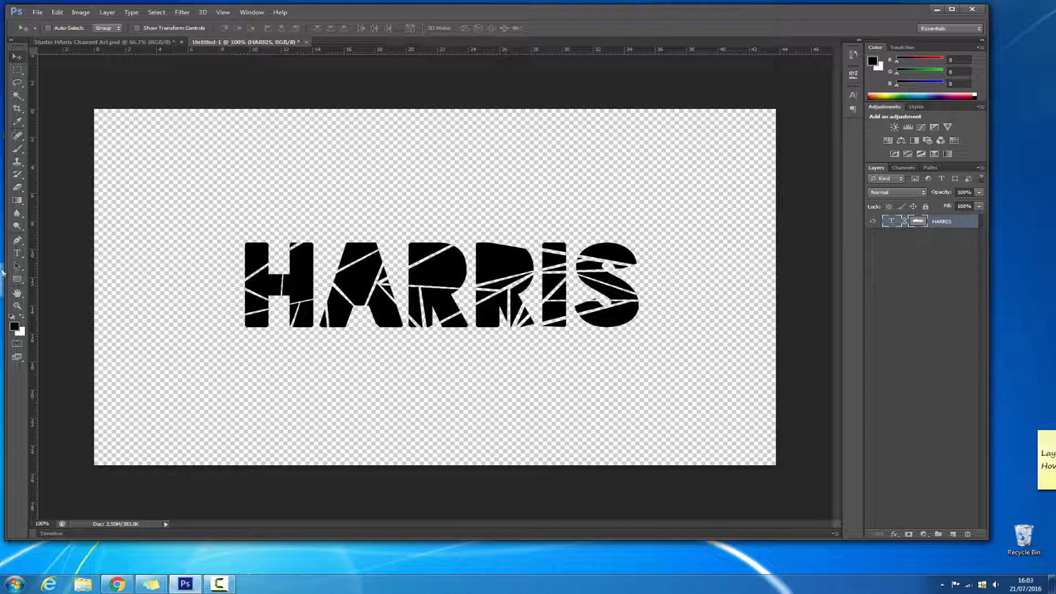
Step: Replace the second R in the masked HARRIS text with an A, and restore the R
{"action": "left_click", "coordinate": [17, 253]}
{"action": "left_click", "coordinate": [544, 283]}
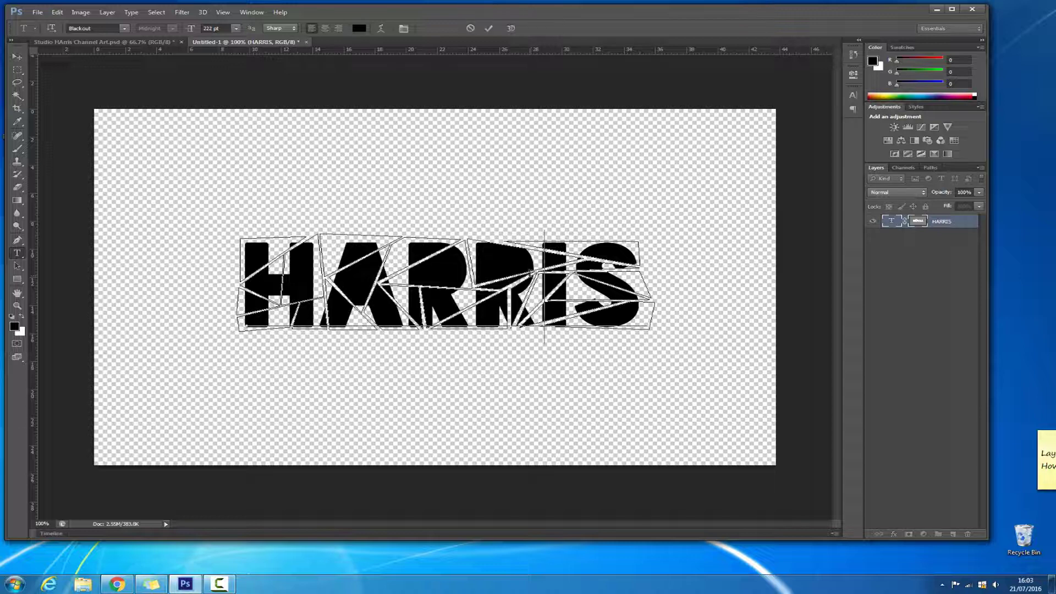
{"action": "key", "text": "BackSpace"}
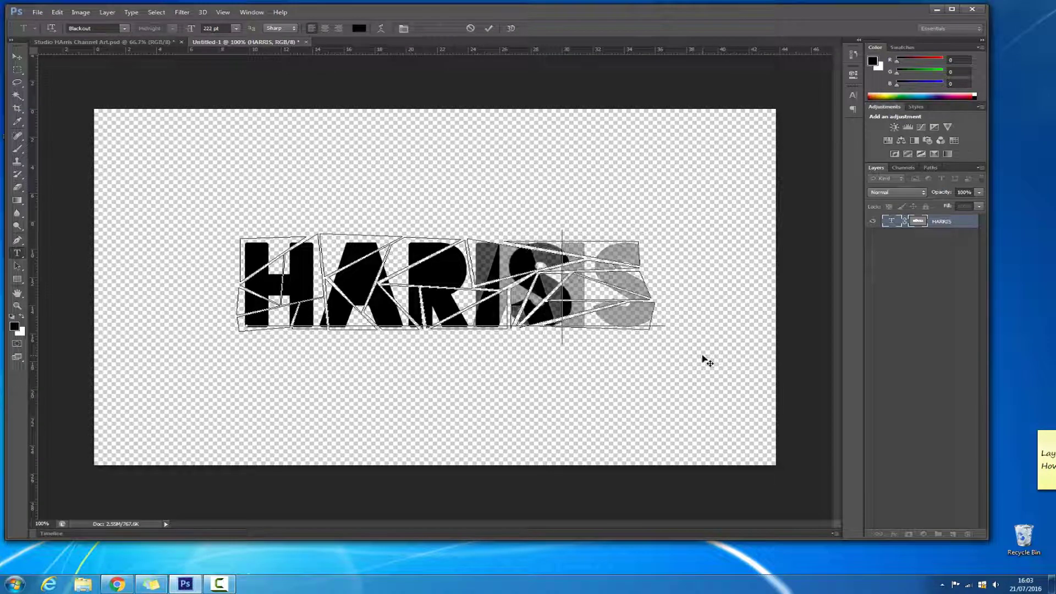
{"action": "type", "text": "A"}
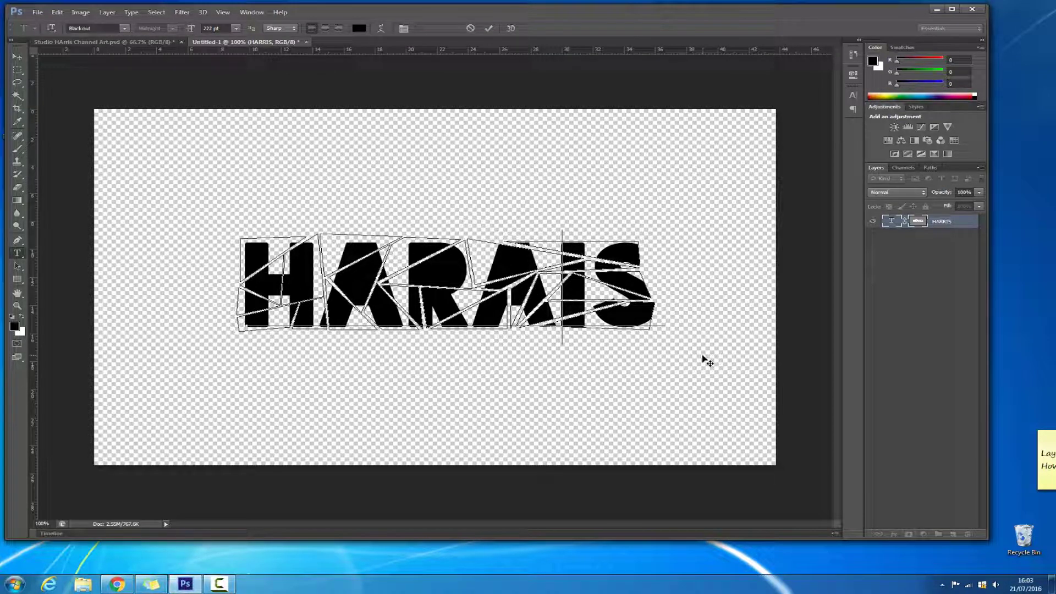
{"action": "key", "text": "BackSpace"}
{"action": "type", "text": "R"}
{"action": "left_click", "coordinate": [17, 56]}
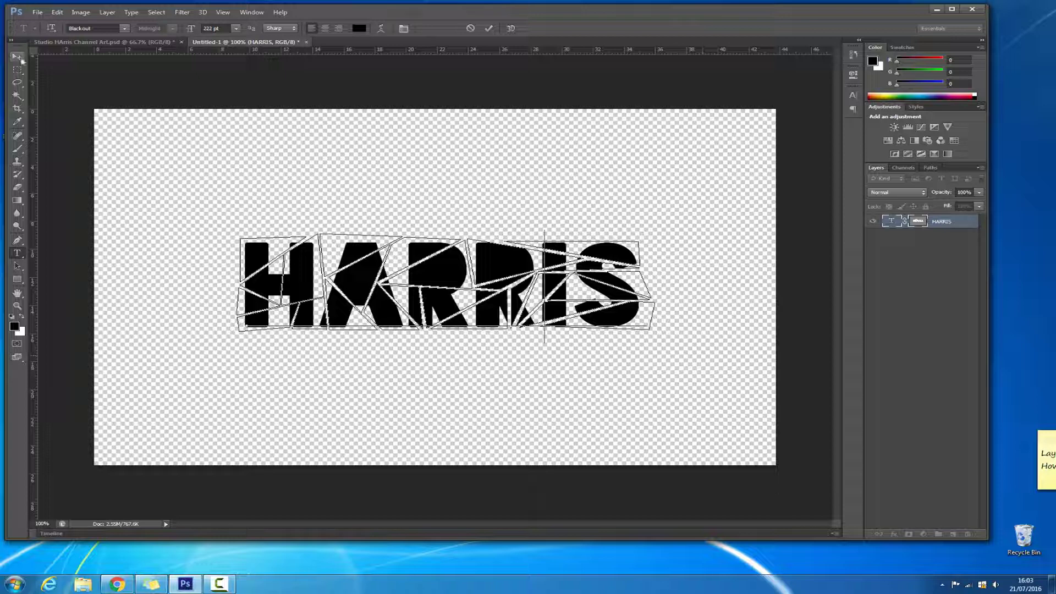
Step: Delete the vector mask from the HARRIS layer and undo the deletion
{"action": "left_click", "coordinate": [919, 224]}
{"action": "key", "text": "Delete"}
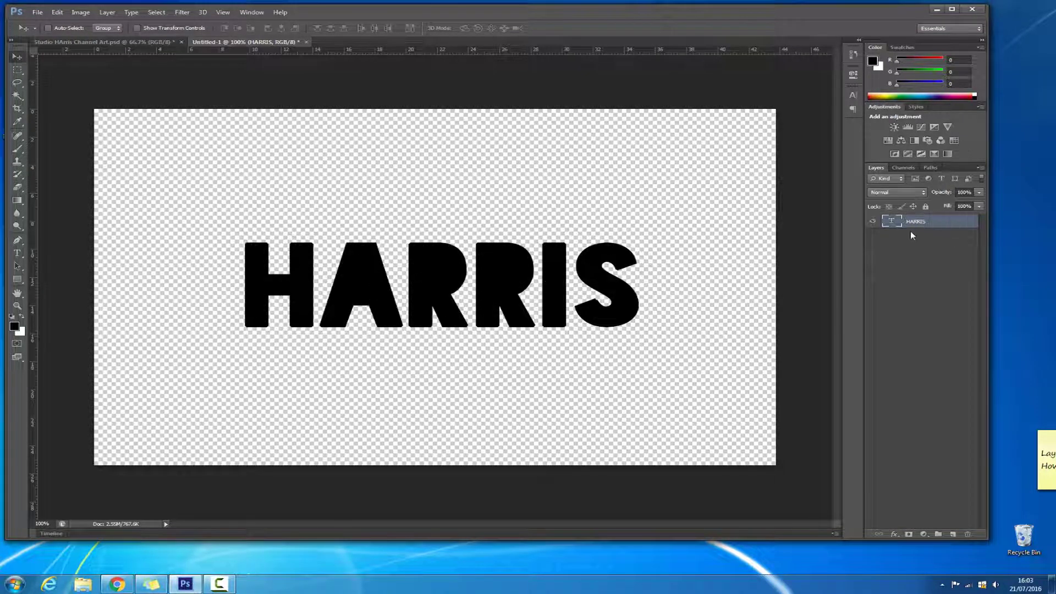
{"action": "left_click", "coordinate": [911, 234]}
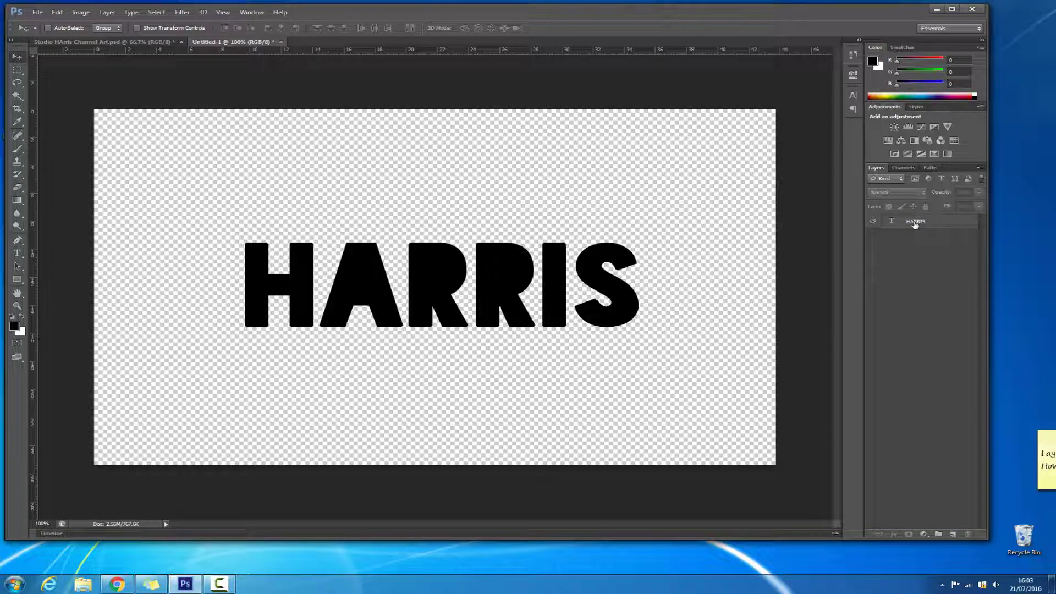
{"action": "left_click", "coordinate": [914, 228]}
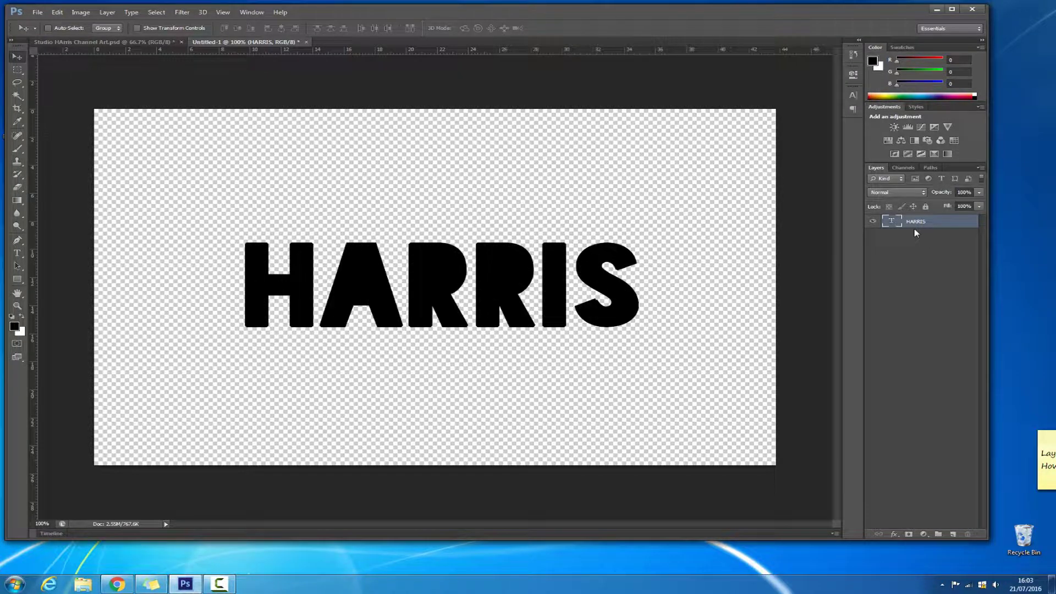
{"action": "key", "text": "ctrl+z"}
{"action": "left_click", "coordinate": [912, 239]}
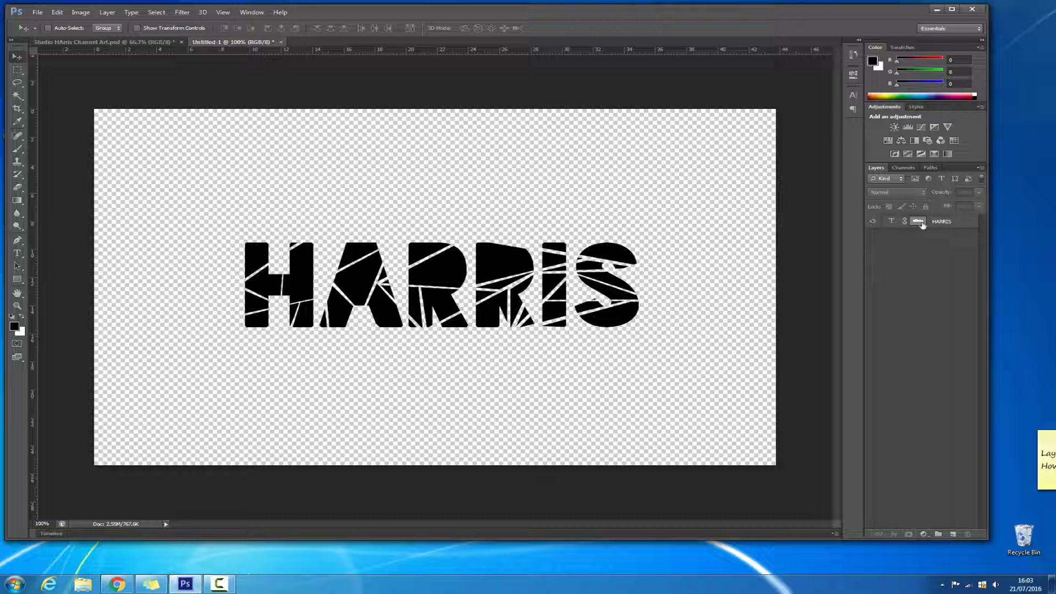
Step: Add a black outside Stroke style to the HARRIS layer and reduce it to the minimum size
{"action": "double_click", "coordinate": [961, 226]}
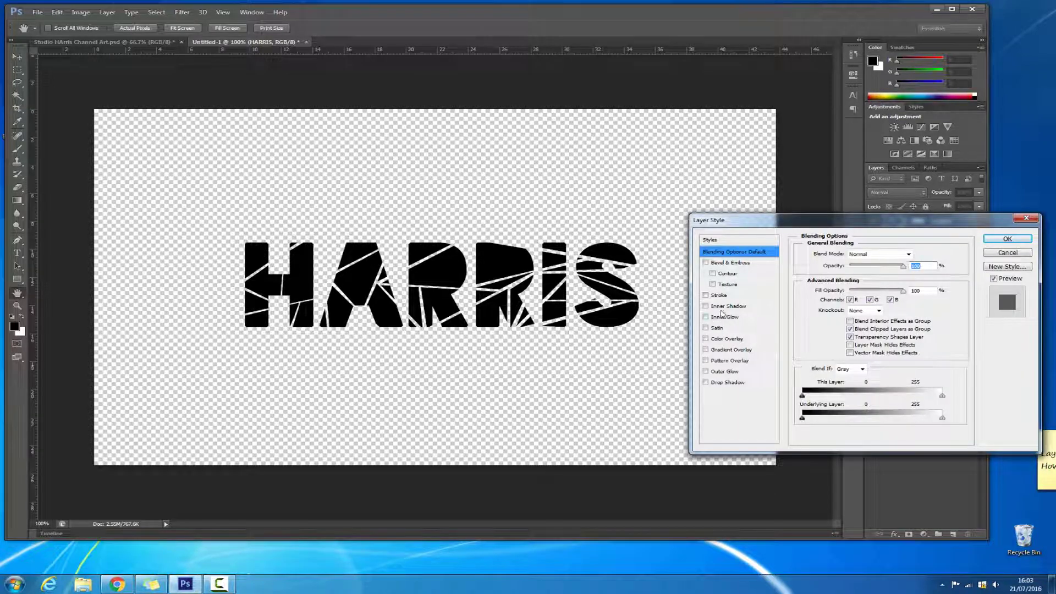
{"action": "left_click", "coordinate": [725, 297]}
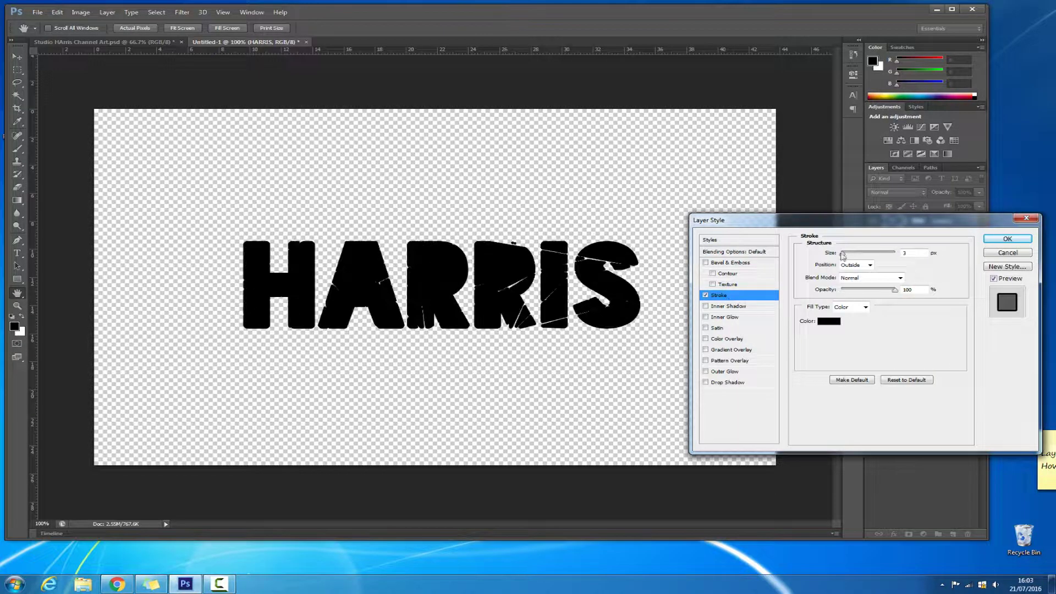
{"action": "left_click_drag", "start_coordinate": [845, 257], "coordinate": [817, 260]}
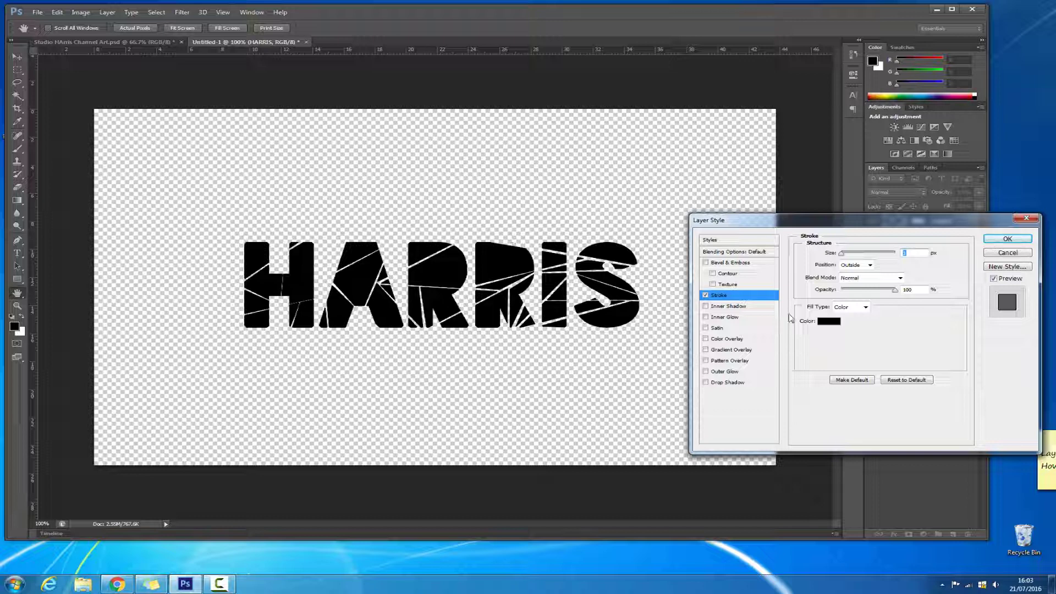
Step: Add a Color Overlay to the HARRIS layer in mid grey
{"action": "left_click", "coordinate": [727, 339]}
{"action": "left_click", "coordinate": [918, 253]}
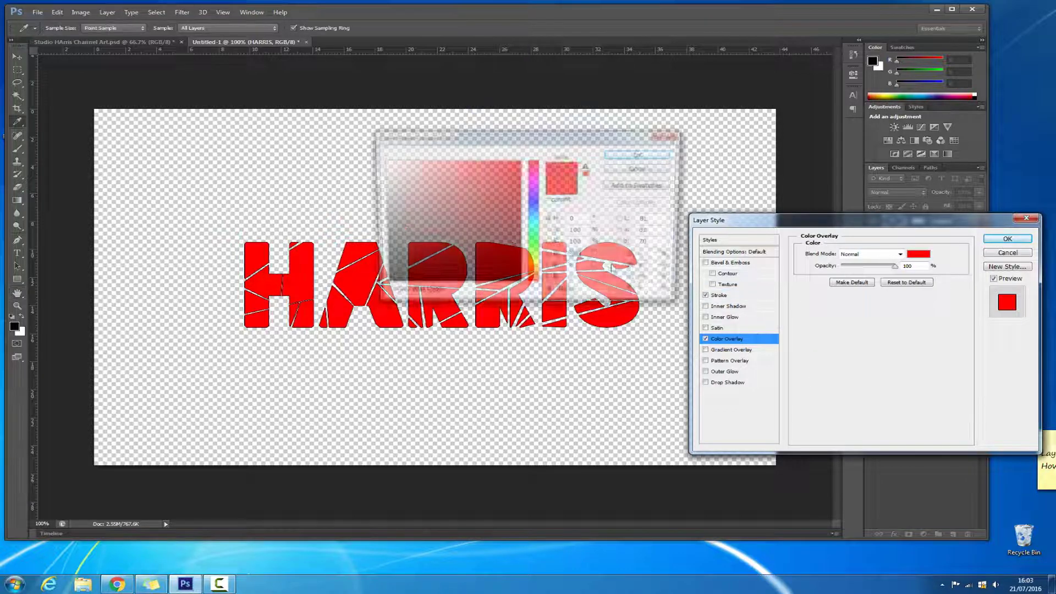
{"action": "left_click_drag", "start_coordinate": [409, 214], "coordinate": [355, 210]}
{"action": "left_click", "coordinate": [655, 154]}
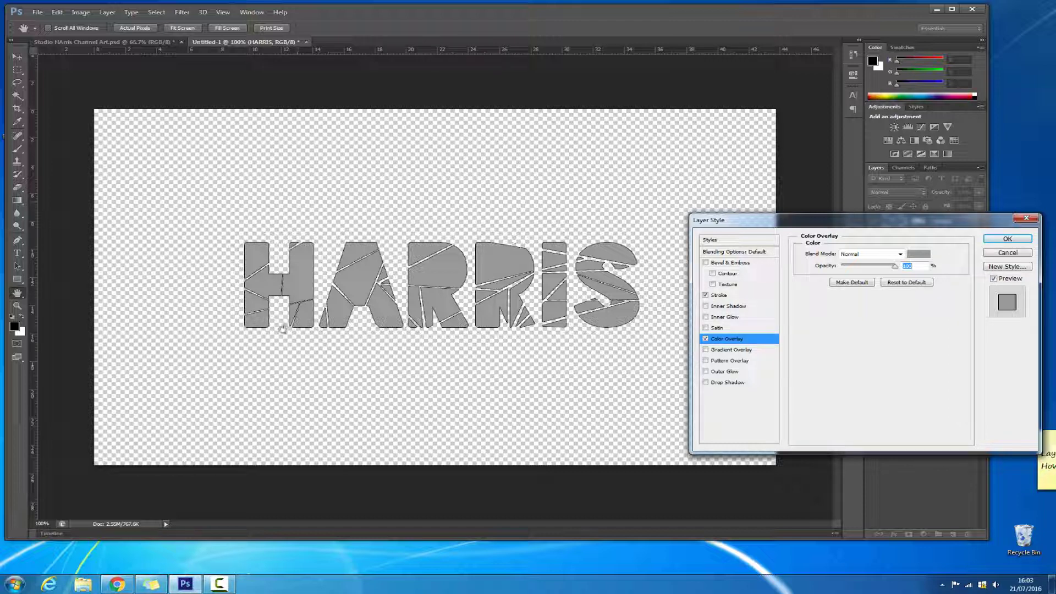
Step: Compare the text with the stroke off and on, and apply the layer style with the stroke enabled
{"action": "left_click", "coordinate": [706, 296]}
{"action": "left_click", "coordinate": [706, 295]}
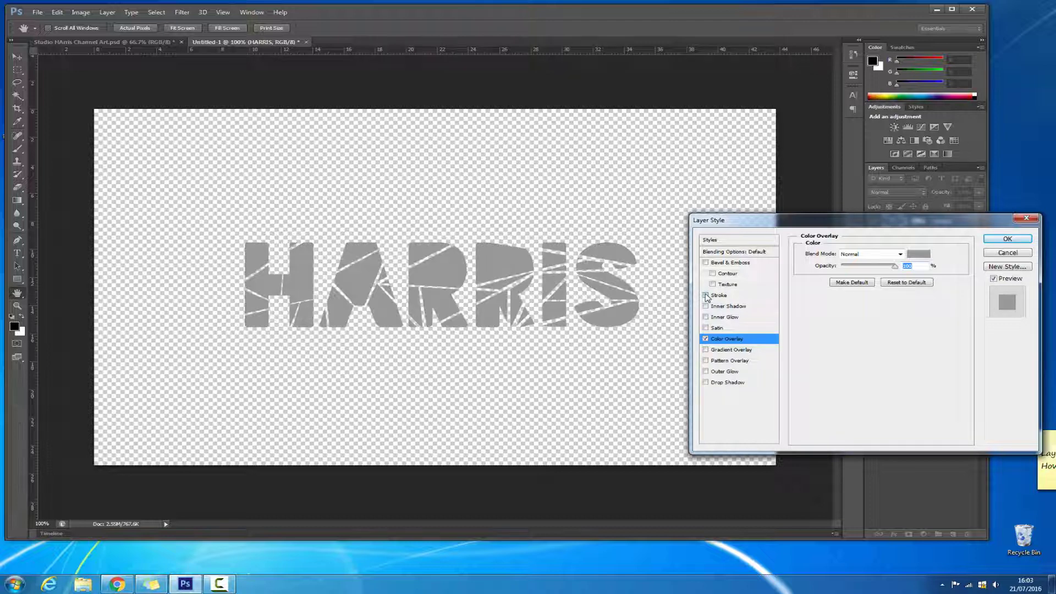
{"action": "left_click", "coordinate": [706, 296]}
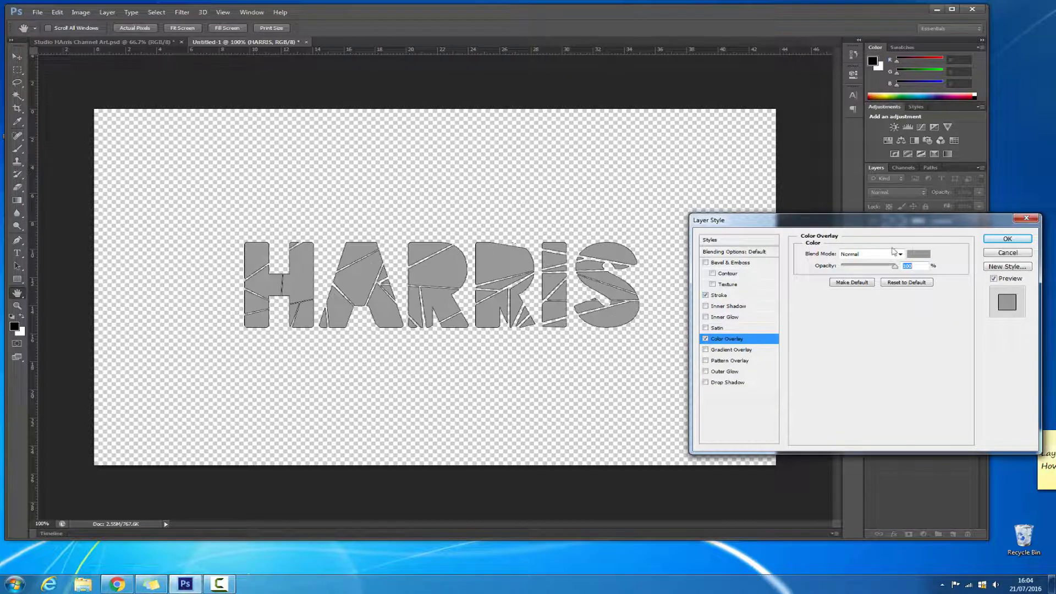
{"action": "left_click", "coordinate": [1024, 240]}
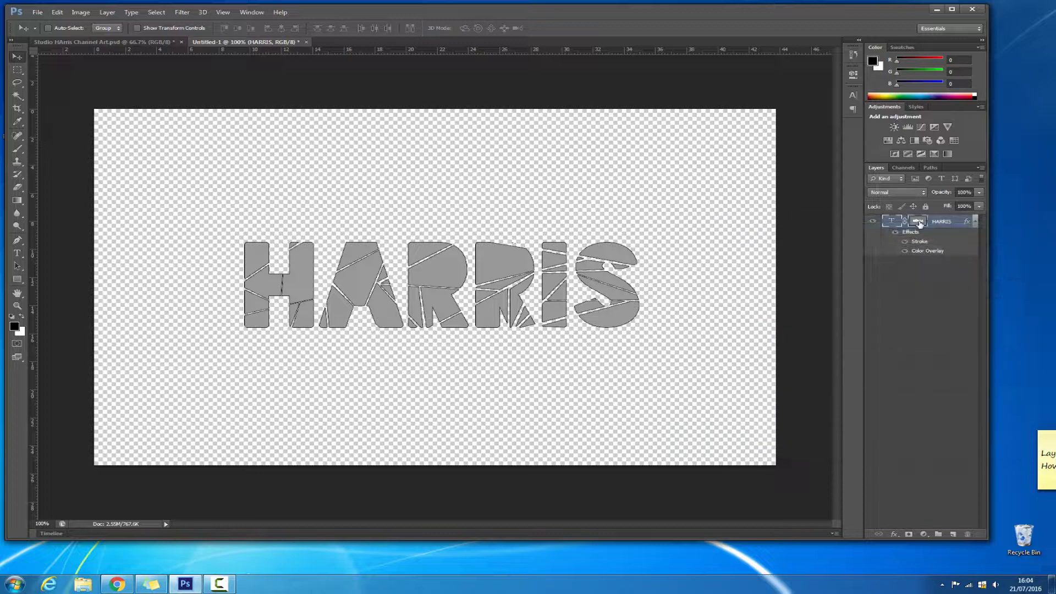
Step: Delete the vector mask from the HARRIS layer and keep the layer selected
{"action": "key", "text": "Delete"}
{"action": "left_click", "coordinate": [901, 293]}
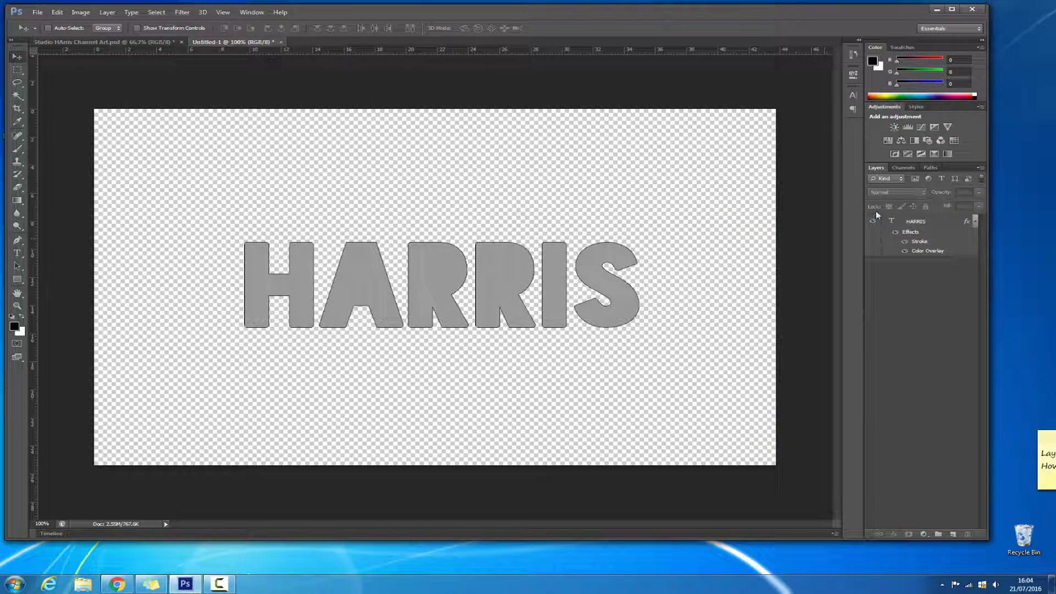
{"action": "left_click", "coordinate": [955, 225]}
Step: Draw two Pen tool shard paths radiating from the middle of the first R across the tops of the A and H
{"action": "left_click", "coordinate": [17, 240]}
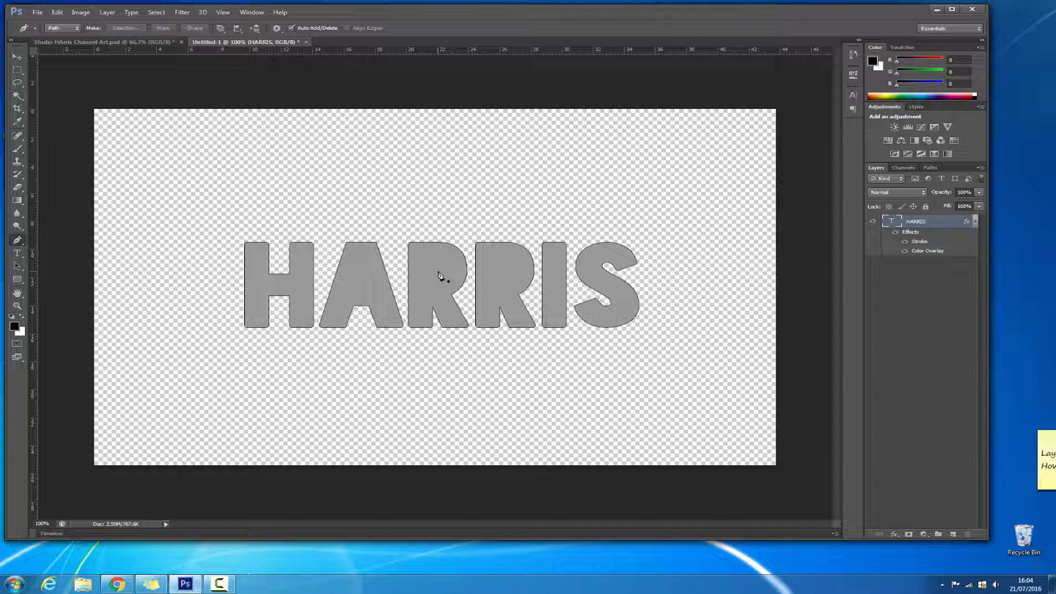
{"action": "left_click", "coordinate": [352, 237]}
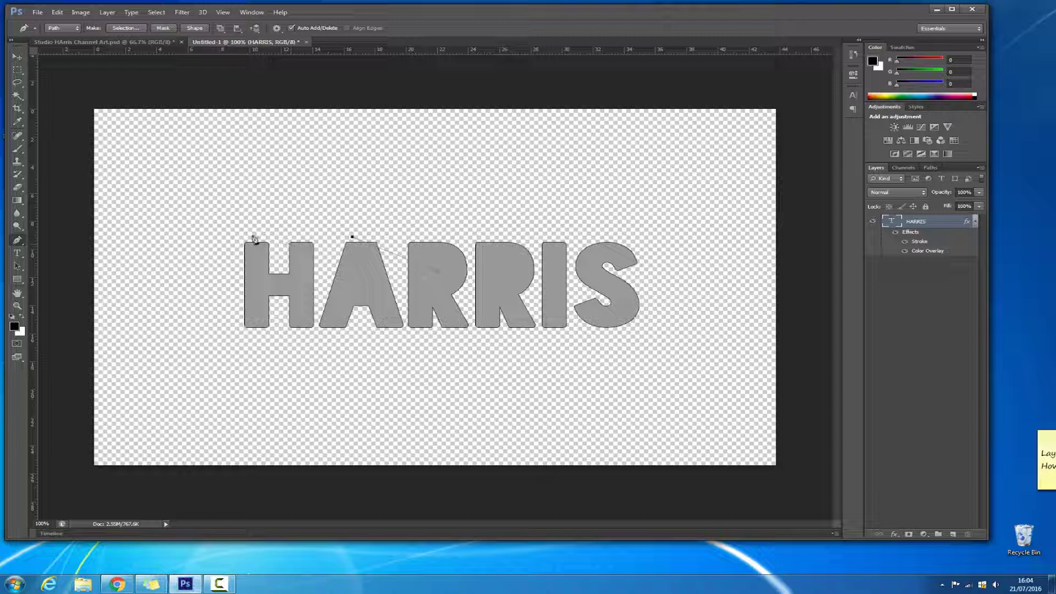
{"action": "left_click", "coordinate": [250, 236]}
{"action": "left_click", "coordinate": [441, 275]}
{"action": "left_click", "coordinate": [247, 237]}
{"action": "left_click", "coordinate": [232, 250]}
{"action": "left_click", "coordinate": [459, 277]}
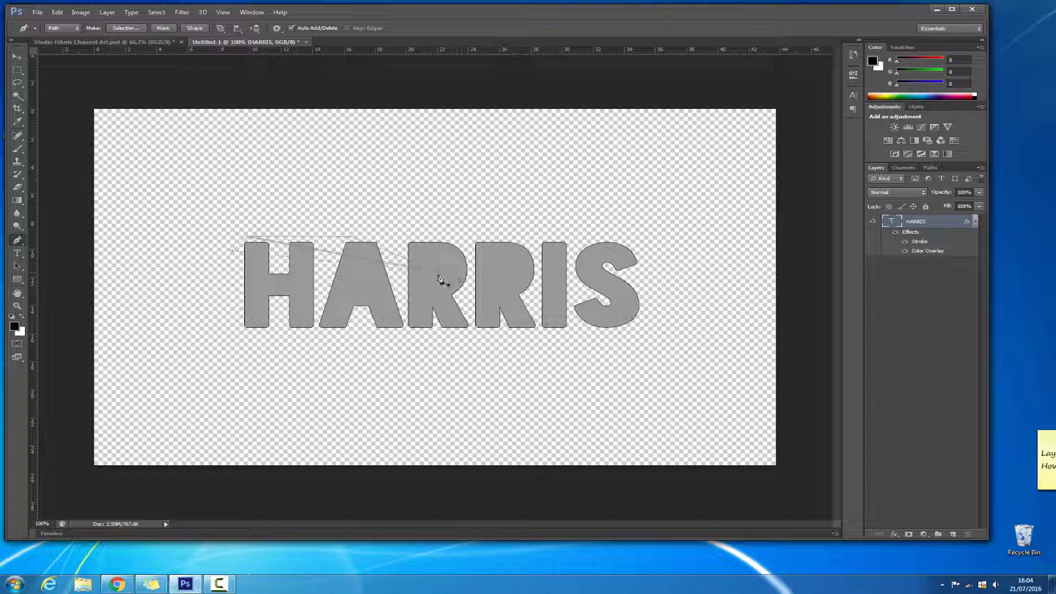
Step: Draw a wide shard path from the first R's middle across the H's centre and start another just below it
{"action": "left_click", "coordinate": [232, 255]}
{"action": "left_click", "coordinate": [231, 290]}
{"action": "left_click", "coordinate": [438, 277]}
{"action": "left_click", "coordinate": [233, 291]}
{"action": "left_click", "coordinate": [231, 293]}
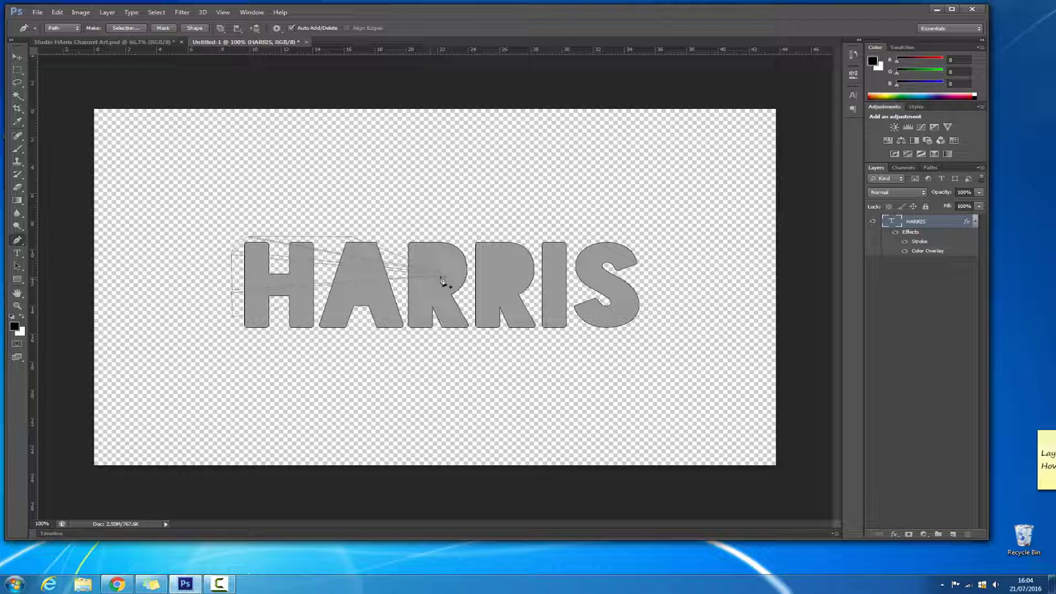
Step: Draw shard paths from the first R's middle over the lower H and along the bottom of the A
{"action": "left_click", "coordinate": [230, 325]}
{"action": "left_click_drag", "start_coordinate": [362, 332], "coordinate": [381, 333]}
{"action": "left_click_drag", "start_coordinate": [229, 325], "coordinate": [225, 322]}
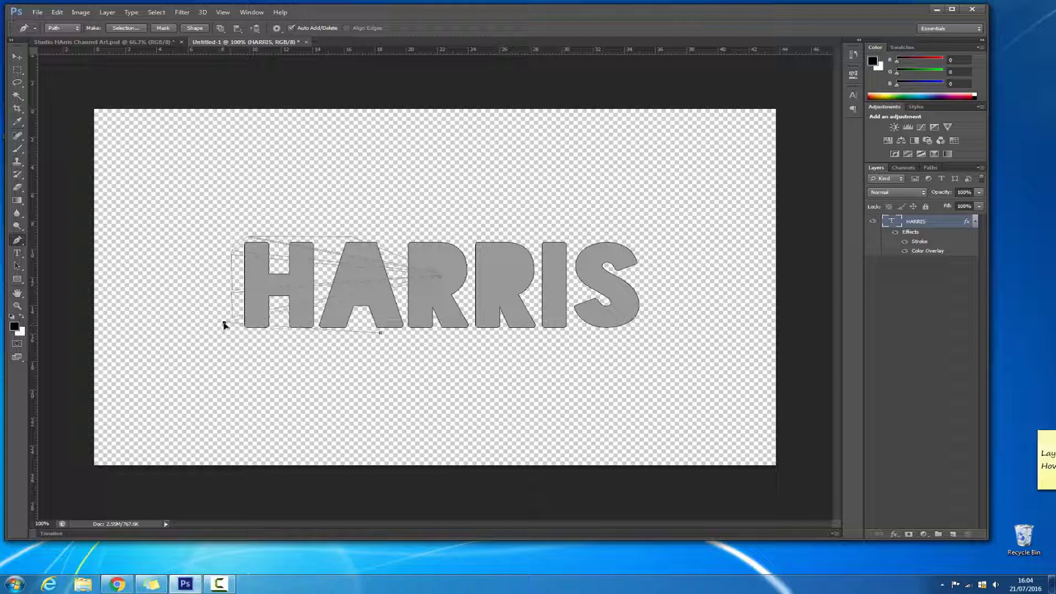
{"action": "left_click", "coordinate": [273, 332]}
{"action": "key", "text": "Escape"}
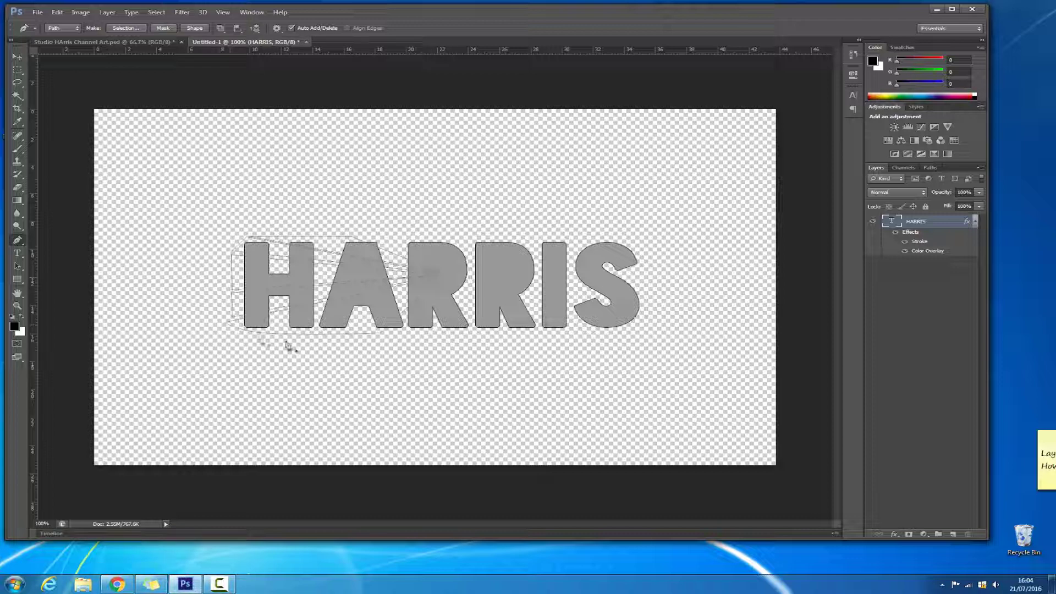
Step: Draw shard paths fanning from the first R's middle to the bottom edges of both Rs, the I and the S
{"action": "left_click", "coordinate": [383, 334]}
{"action": "left_click", "coordinate": [461, 332]}
{"action": "left_click", "coordinate": [466, 333]}
{"action": "left_click", "coordinate": [536, 333]}
{"action": "left_click", "coordinate": [551, 332]}
{"action": "left_click", "coordinate": [602, 333]}
{"action": "left_click", "coordinate": [608, 334]}
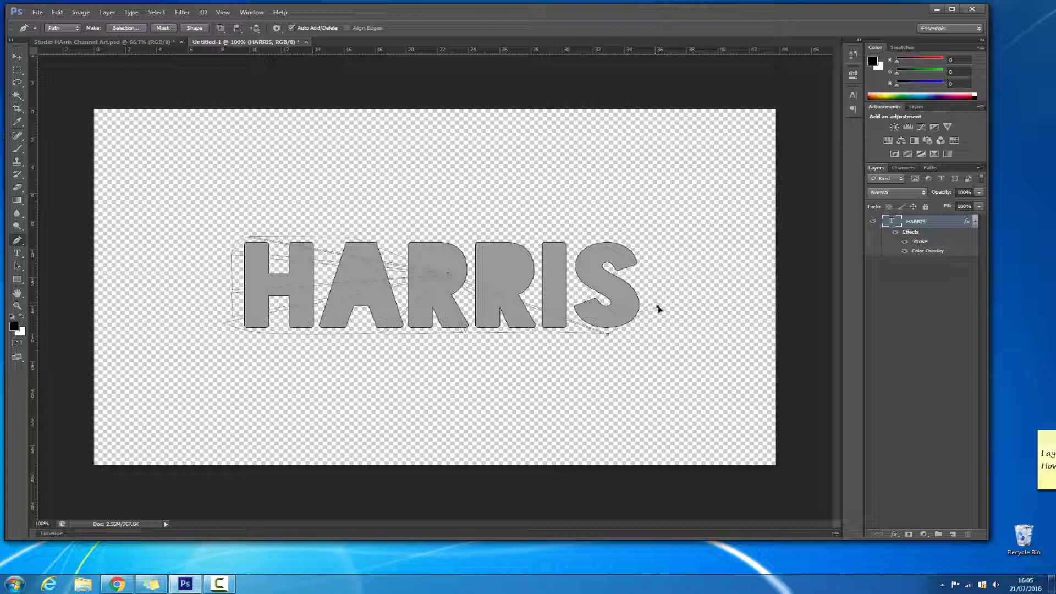
Step: Draw the remaining shard paths from the first R's middle around the end of the S and back over the tops to the A
{"action": "left_click", "coordinate": [658, 307]}
{"action": "left_click", "coordinate": [655, 256]}
{"action": "left_click", "coordinate": [609, 221]}
{"action": "left_click", "coordinate": [445, 271]}
{"action": "left_click", "coordinate": [555, 229]}
{"action": "left_click", "coordinate": [417, 234]}
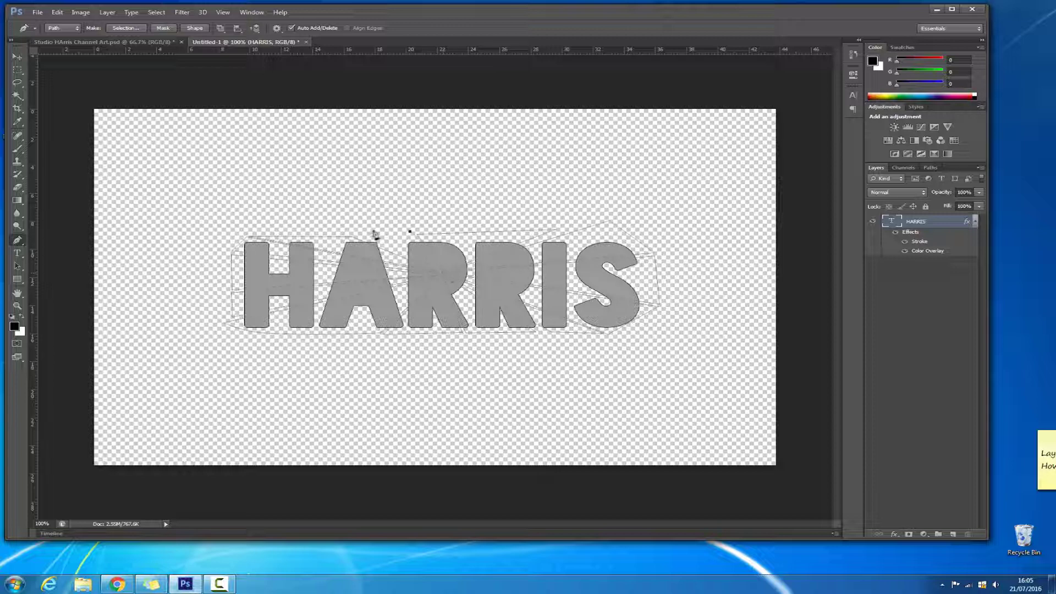
{"action": "left_click", "coordinate": [359, 234]}
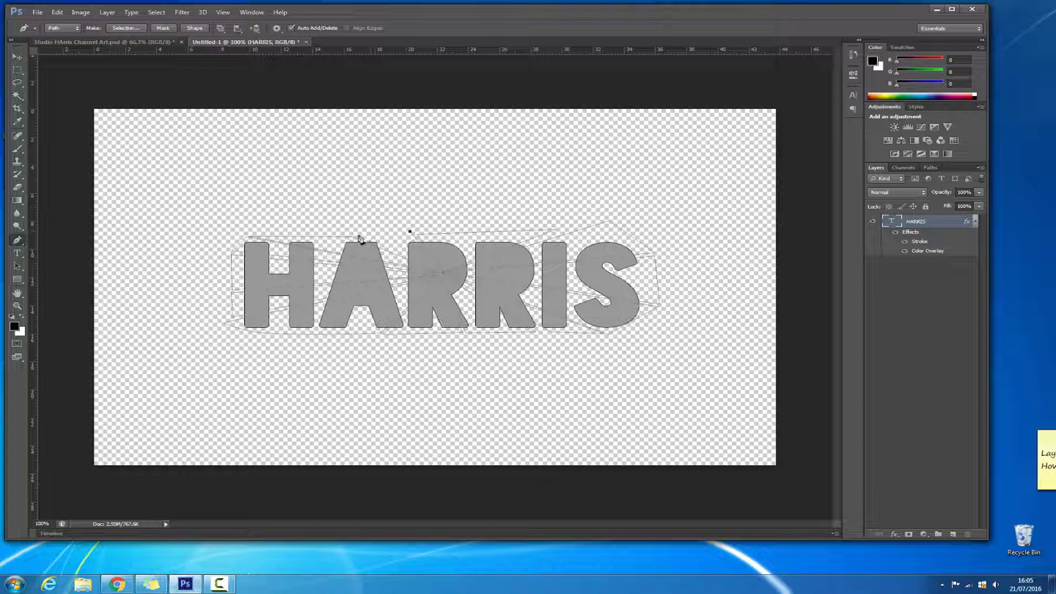
Step: Create a vector mask on the HARRIS layer from the radiating shard paths and switch to the Move tool
{"action": "right_click", "coordinate": [432, 279]}
{"action": "left_click", "coordinate": [473, 301]}
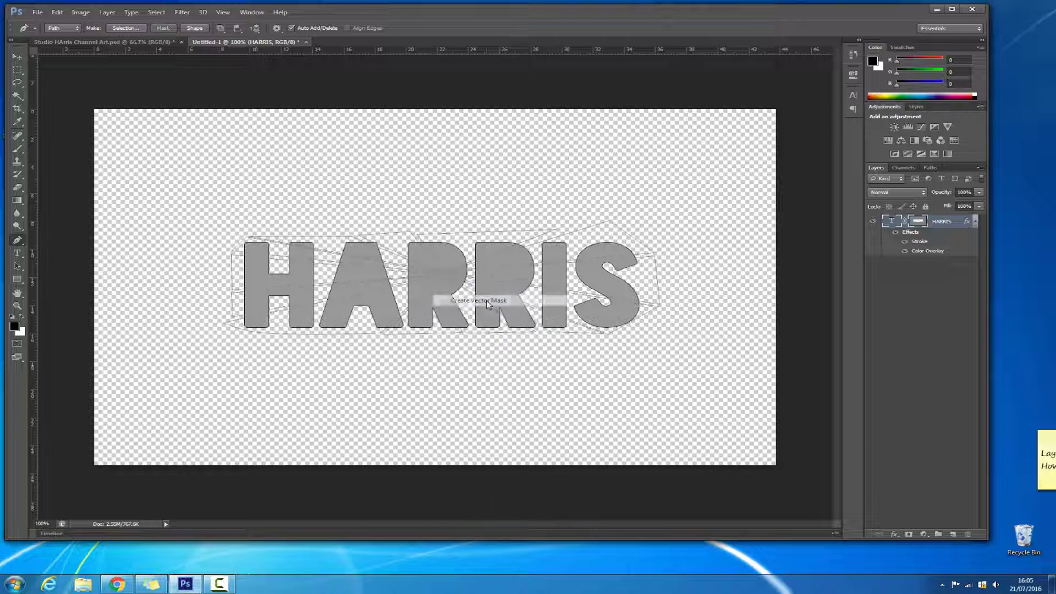
{"action": "left_click", "coordinate": [18, 58]}
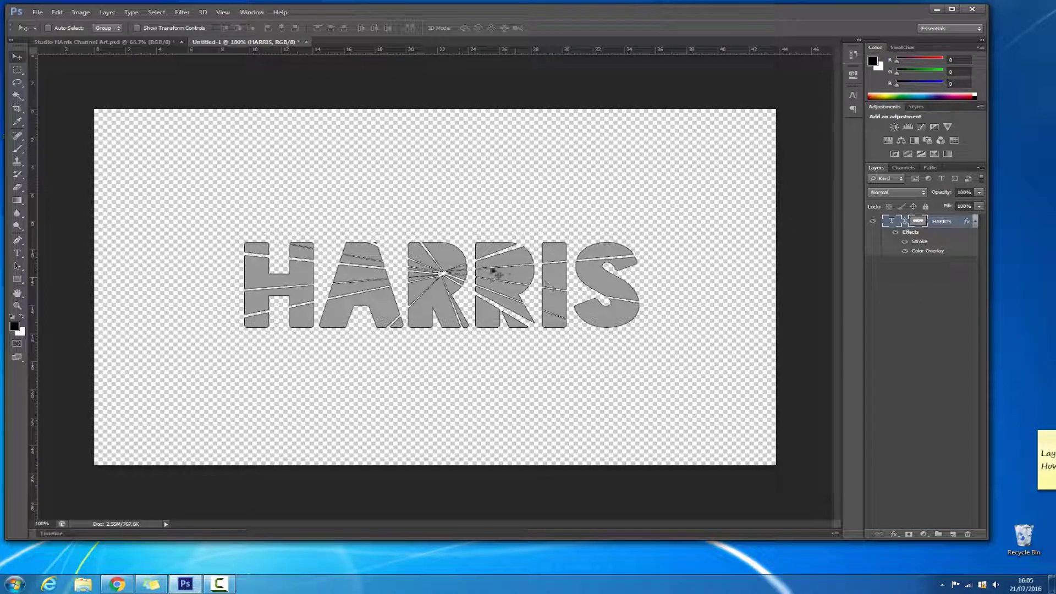
Step: Move the shattered HARRIS text around the canvas and place it near the centre
{"action": "left_click_drag", "start_coordinate": [488, 276], "coordinate": [461, 259]}
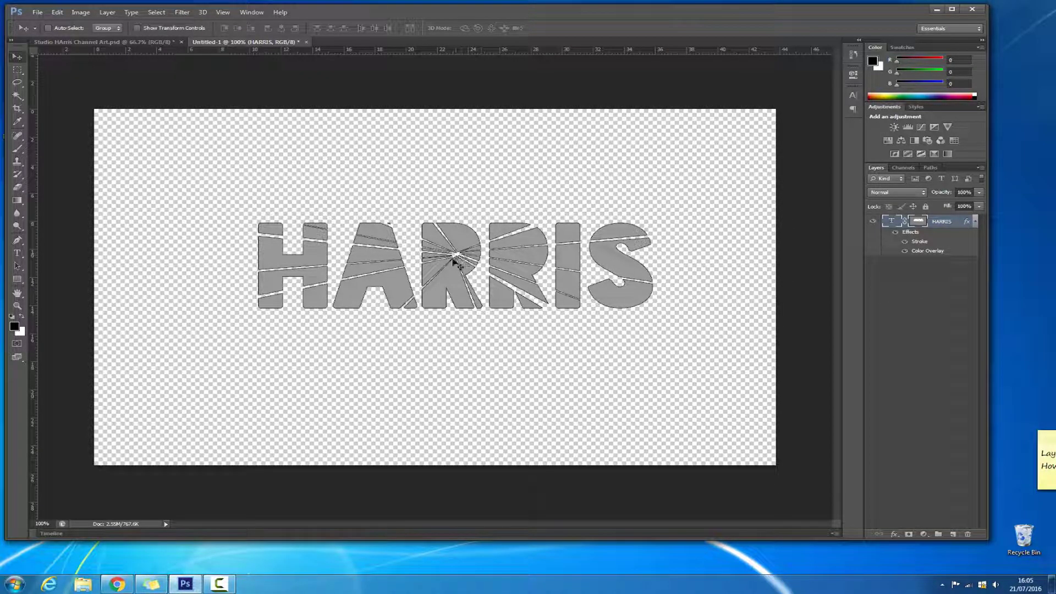
{"action": "mouse_move", "coordinate": [462, 297]}
{"action": "left_mouse_down"}
{"action": "mouse_move", "coordinate": [428, 311]}
{"action": "mouse_move", "coordinate": [457, 308]}
{"action": "left_mouse_up"}
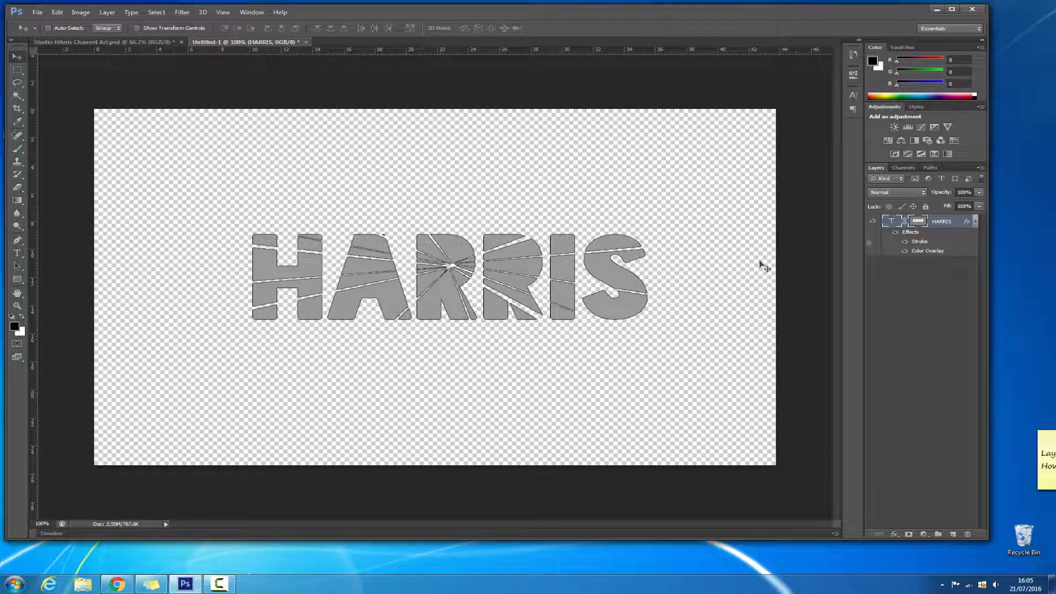
{"action": "left_click_drag", "start_coordinate": [524, 297], "coordinate": [513, 300]}
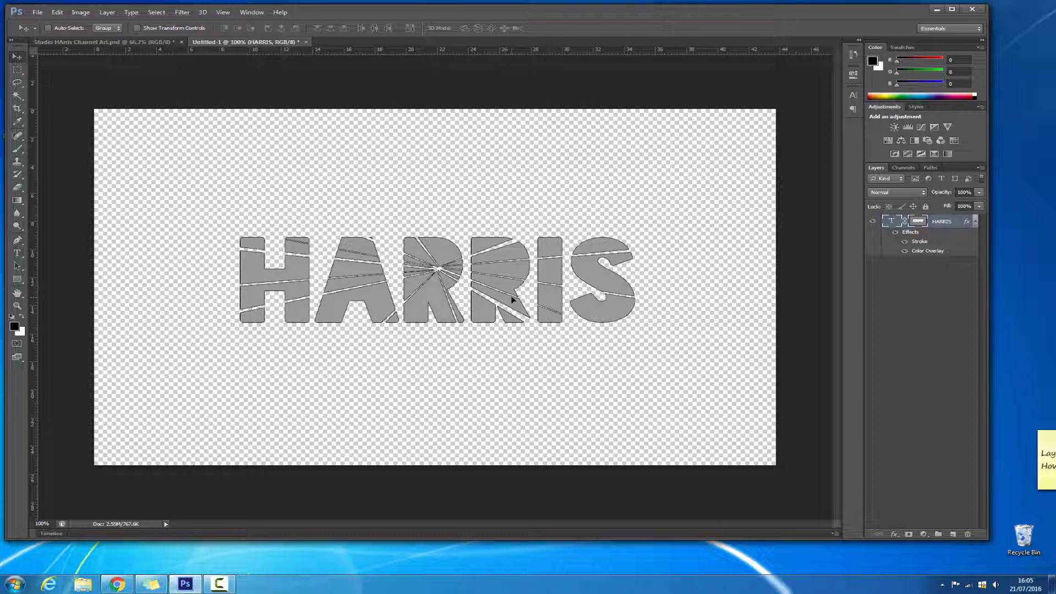